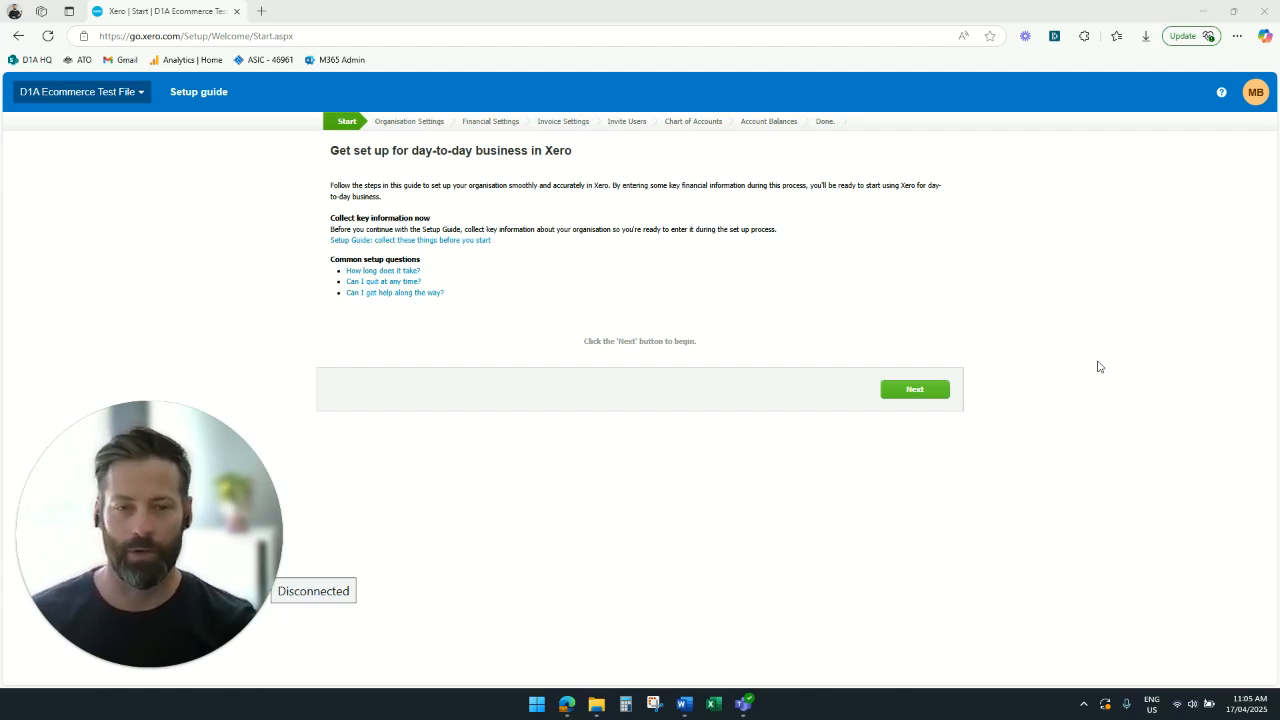
- Begin the setup guide and complete the organisation details with Company as the organisation type
left_click(925, 391)
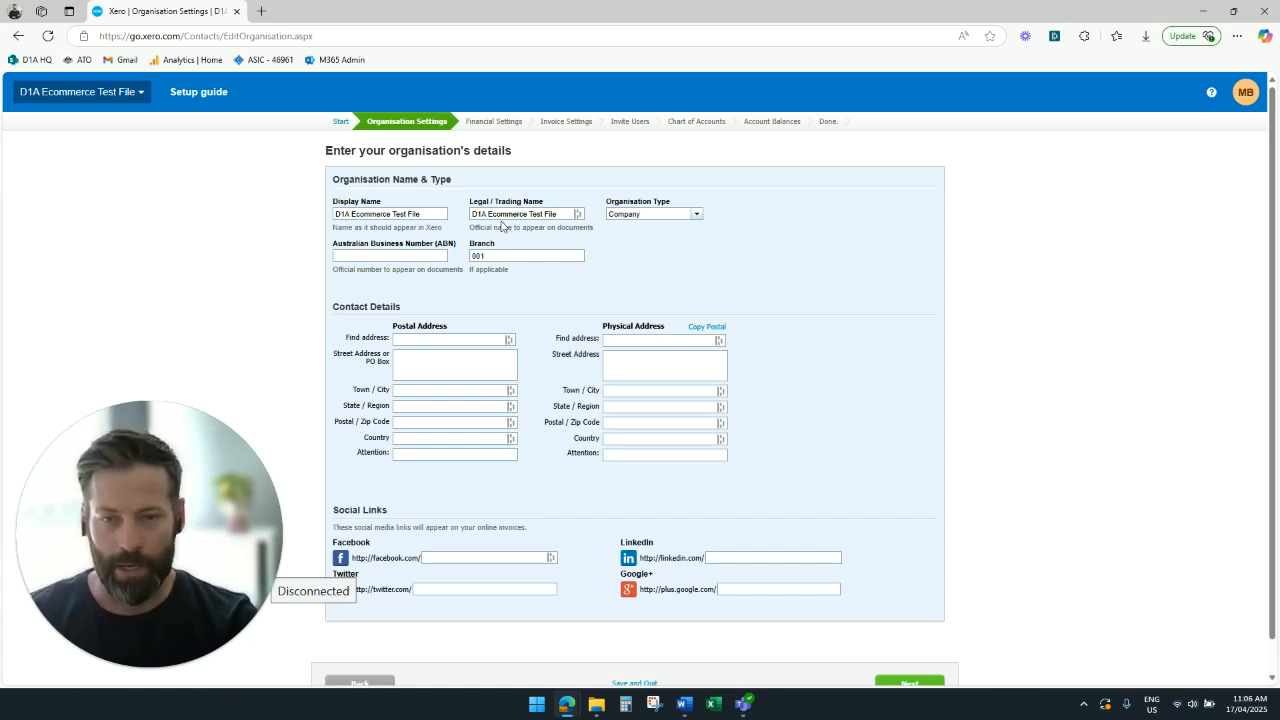
left_click_drag(489, 214, 571, 212)
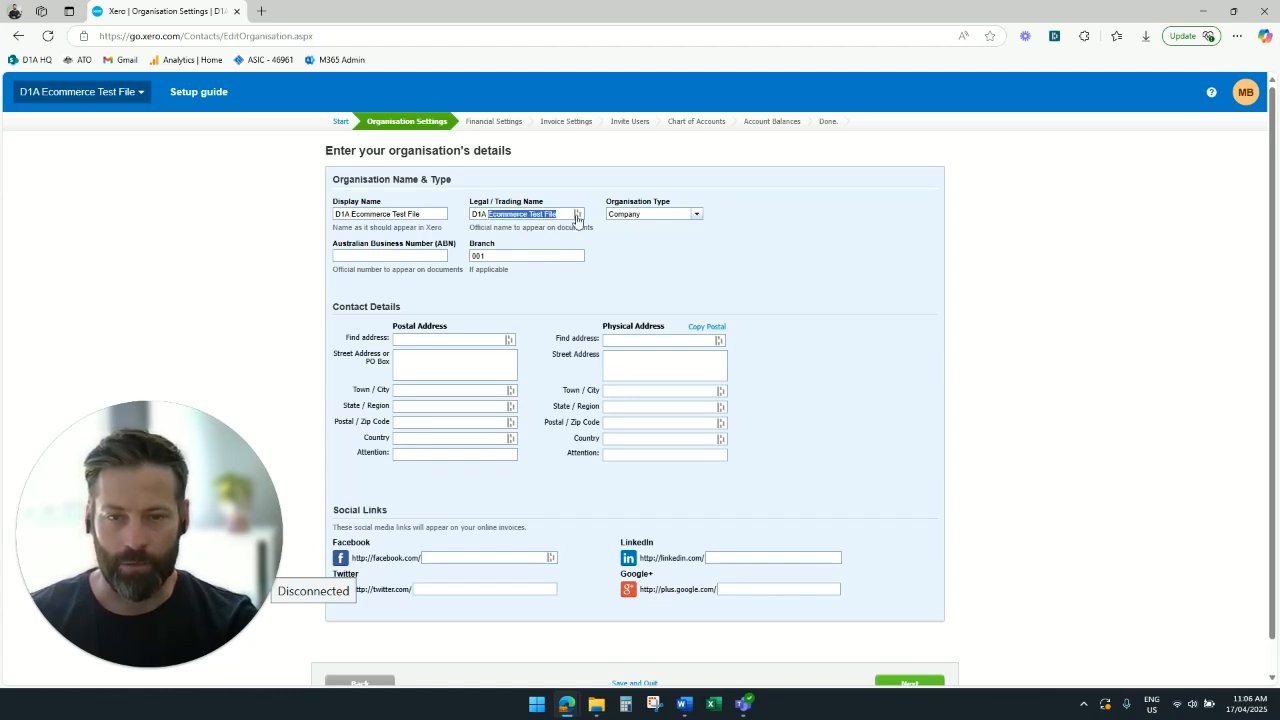
left_click(696, 216)
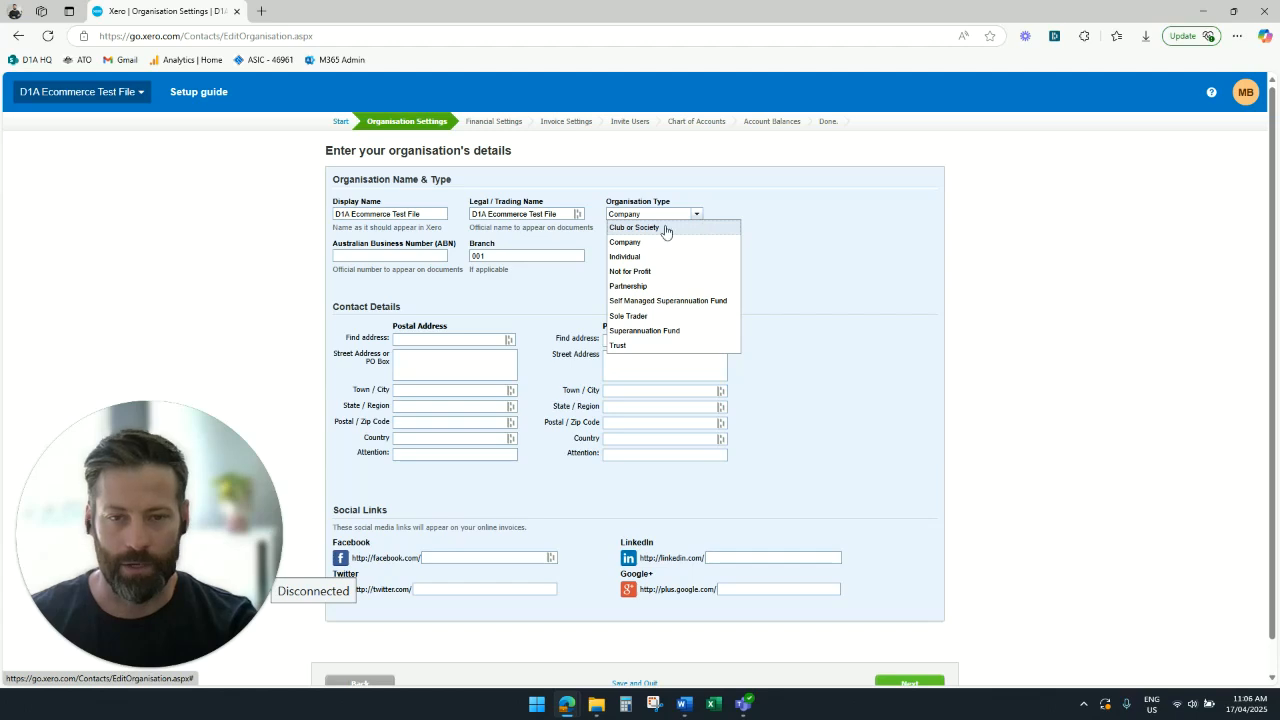
left_click(643, 242)
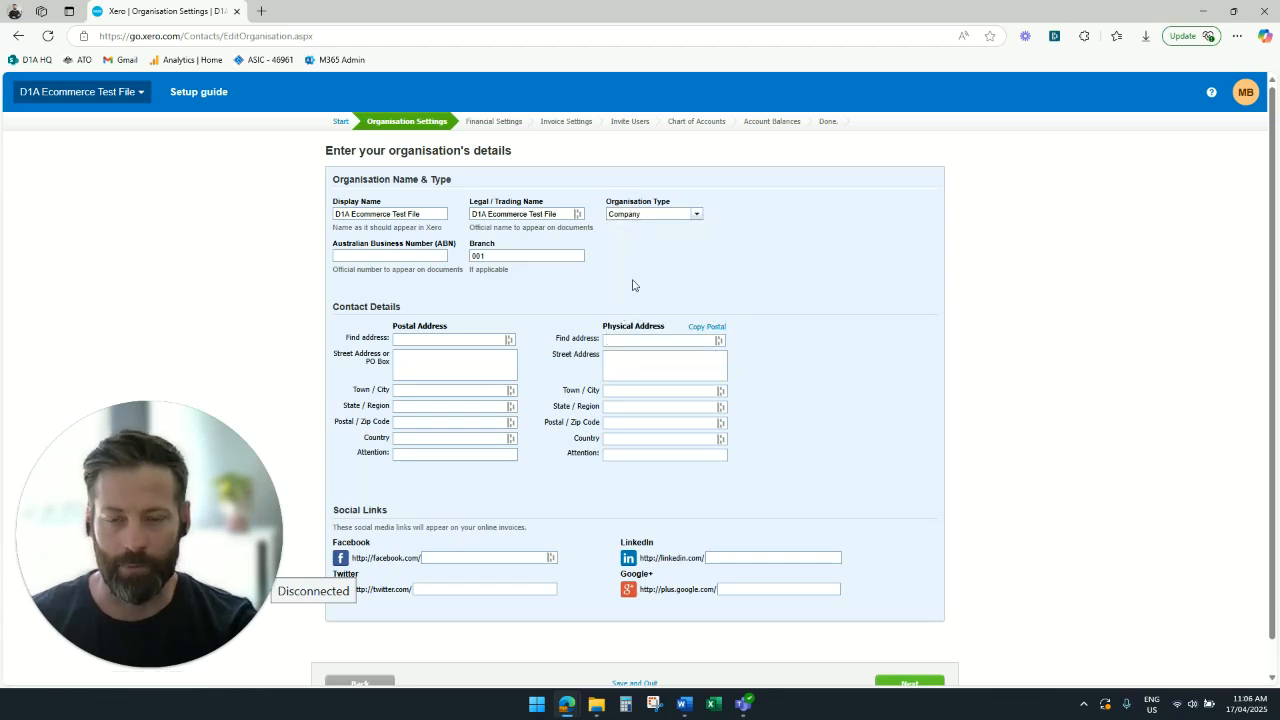
scroll(632, 285, "down", 1)
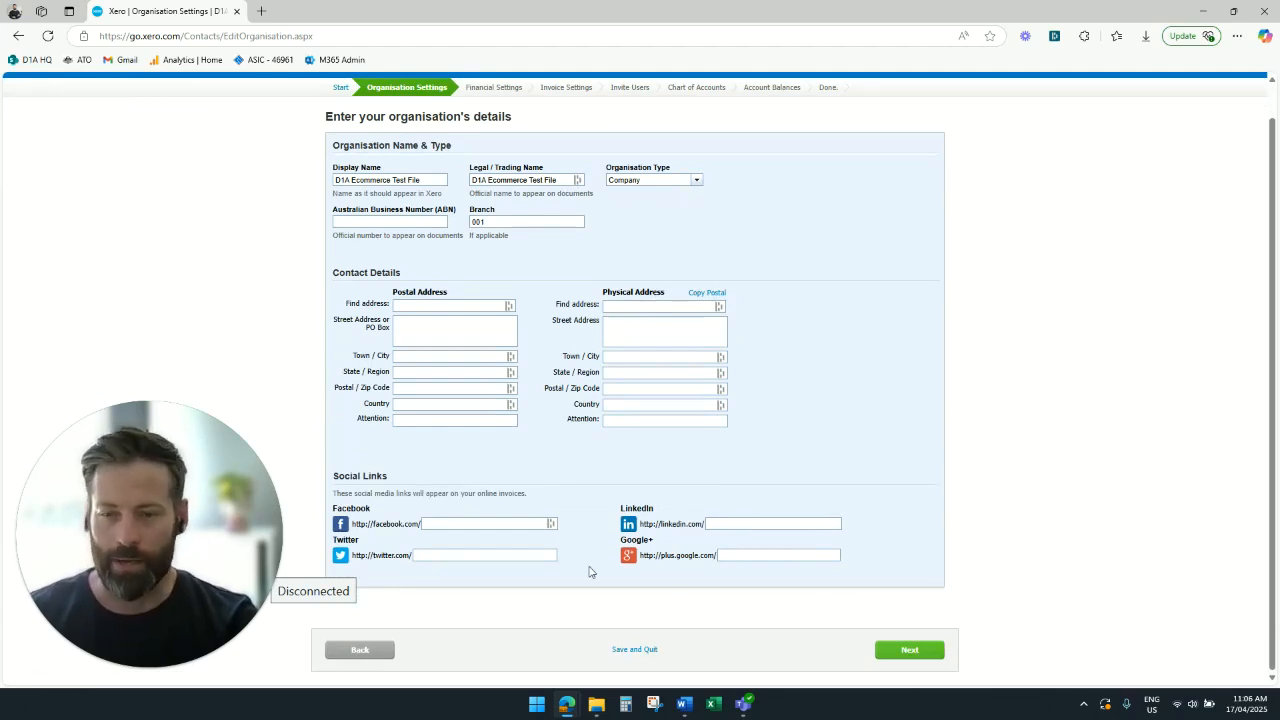
left_click(907, 651)
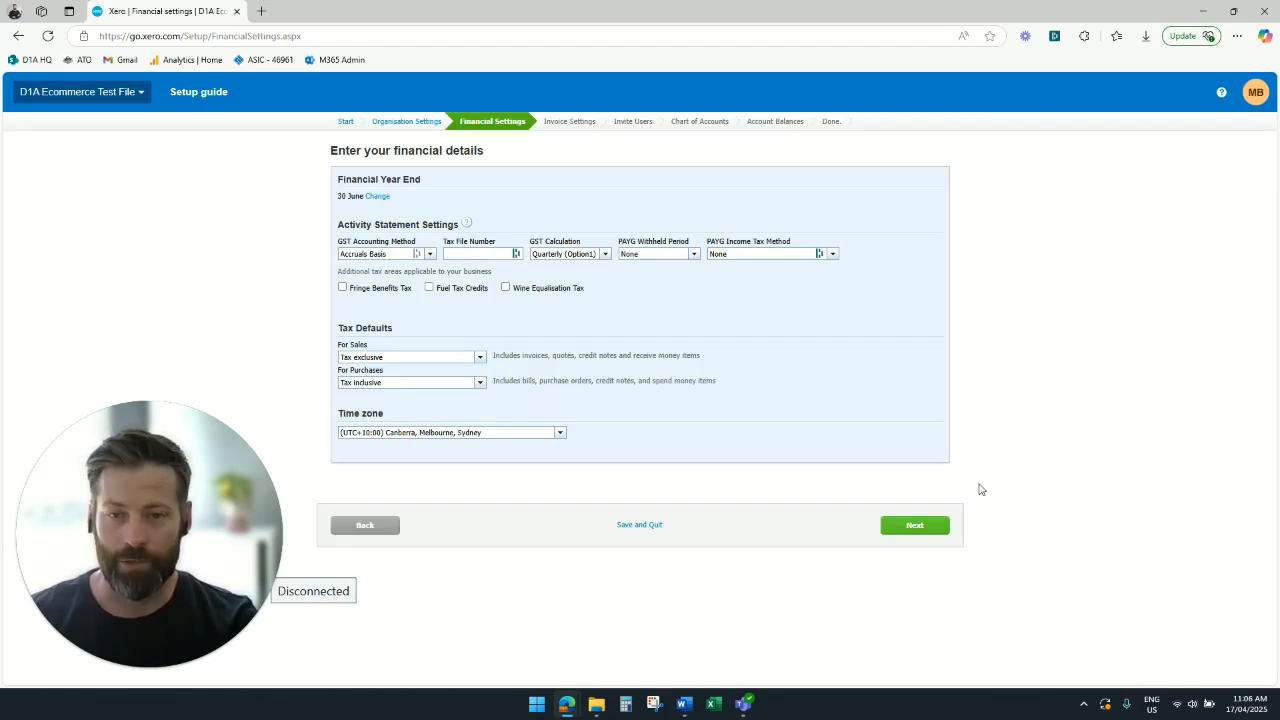
- Set the GST accounting method to Cash Basis and the GST calculation to Quarterly (Option1)
left_click(430, 255)
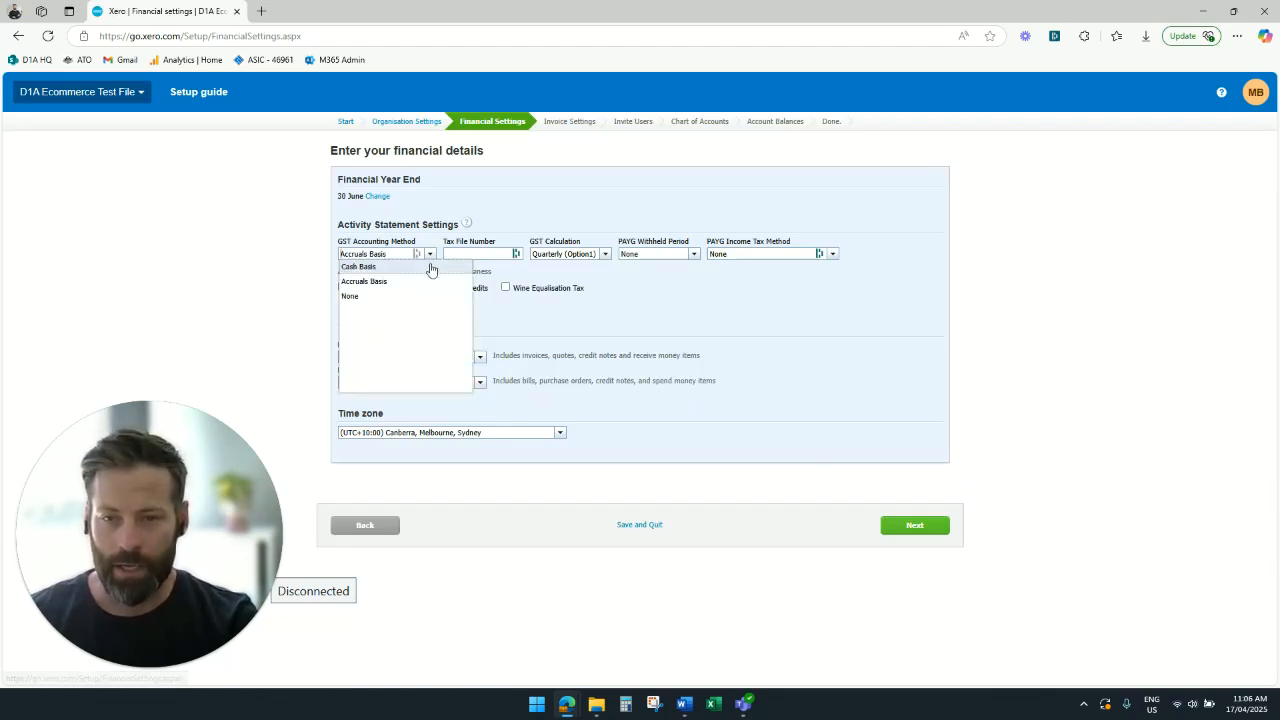
left_click(360, 267)
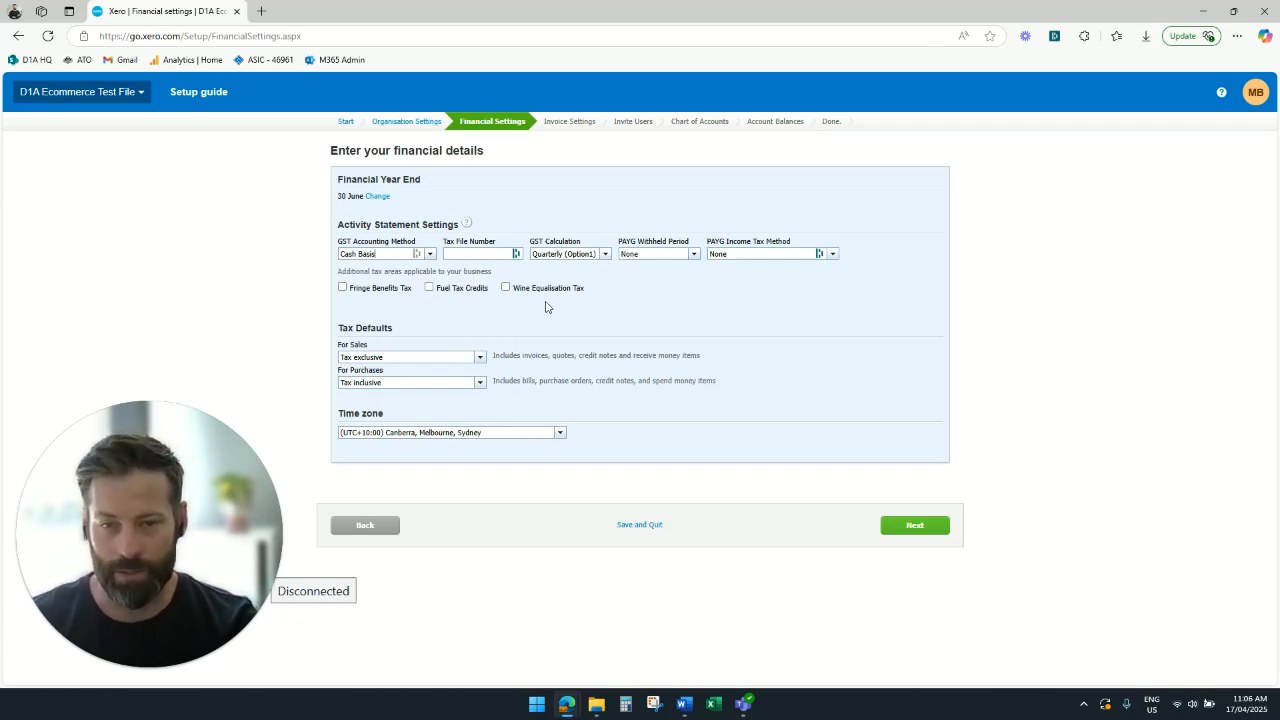
left_click(603, 256)
left_click(605, 297)
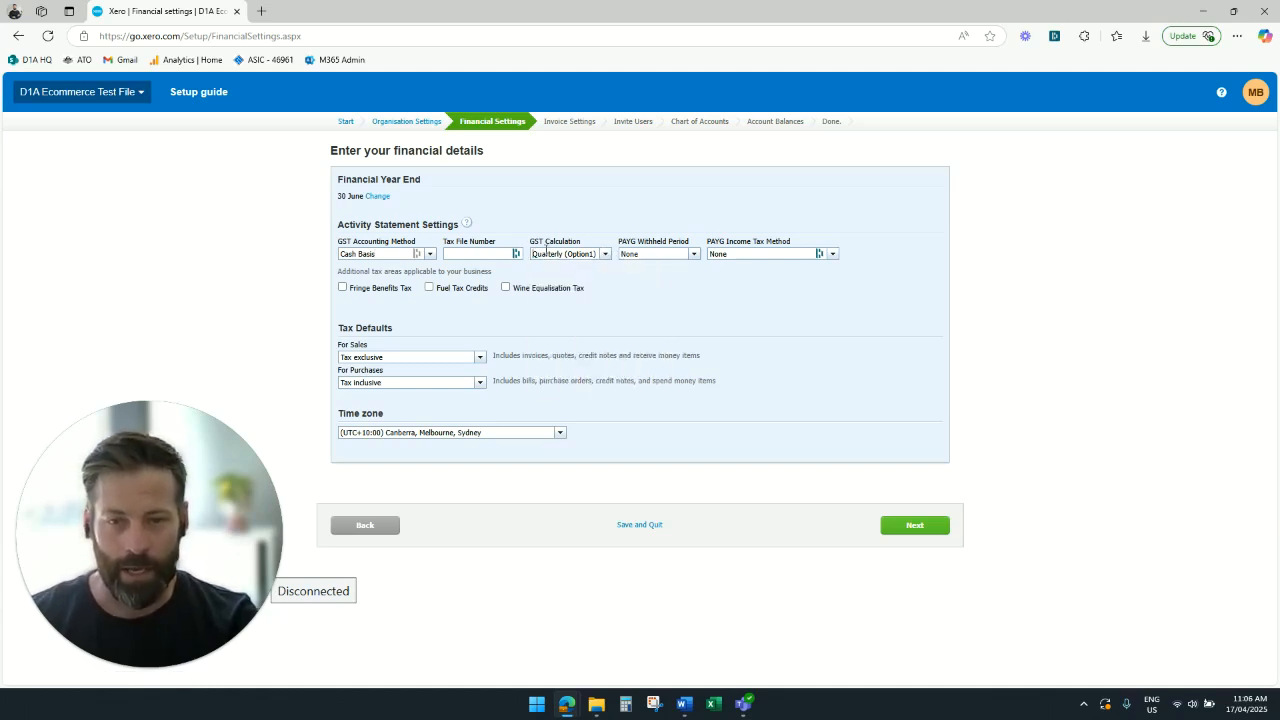
- Set the PAYG withheld period to Quarterly and continue to the invoice settings
left_click(694, 256)
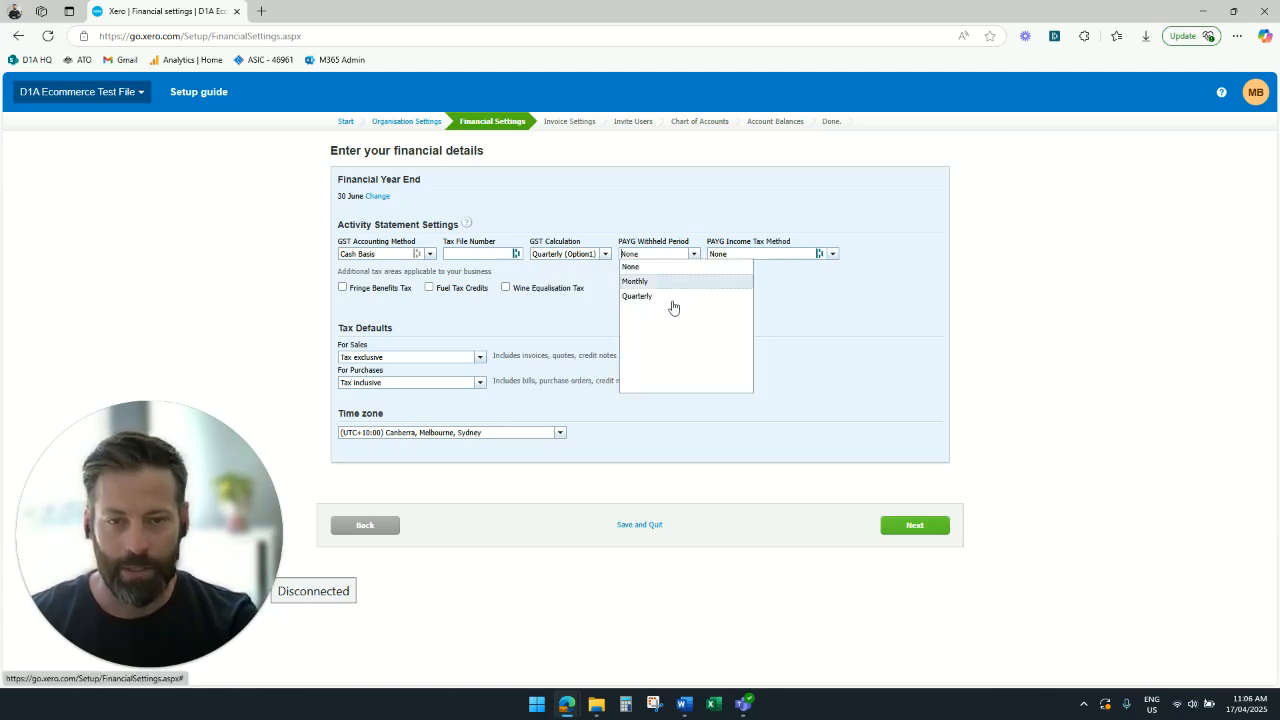
left_click(676, 296)
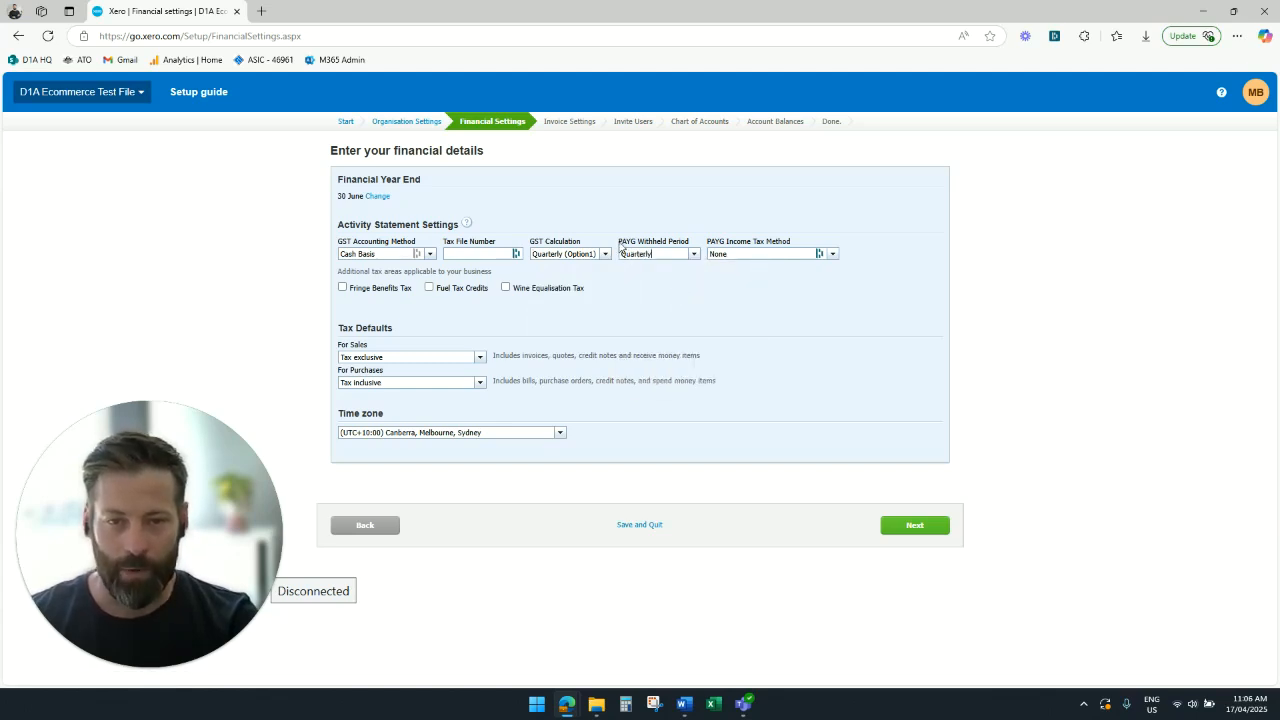
left_click_drag(620, 247, 695, 249)
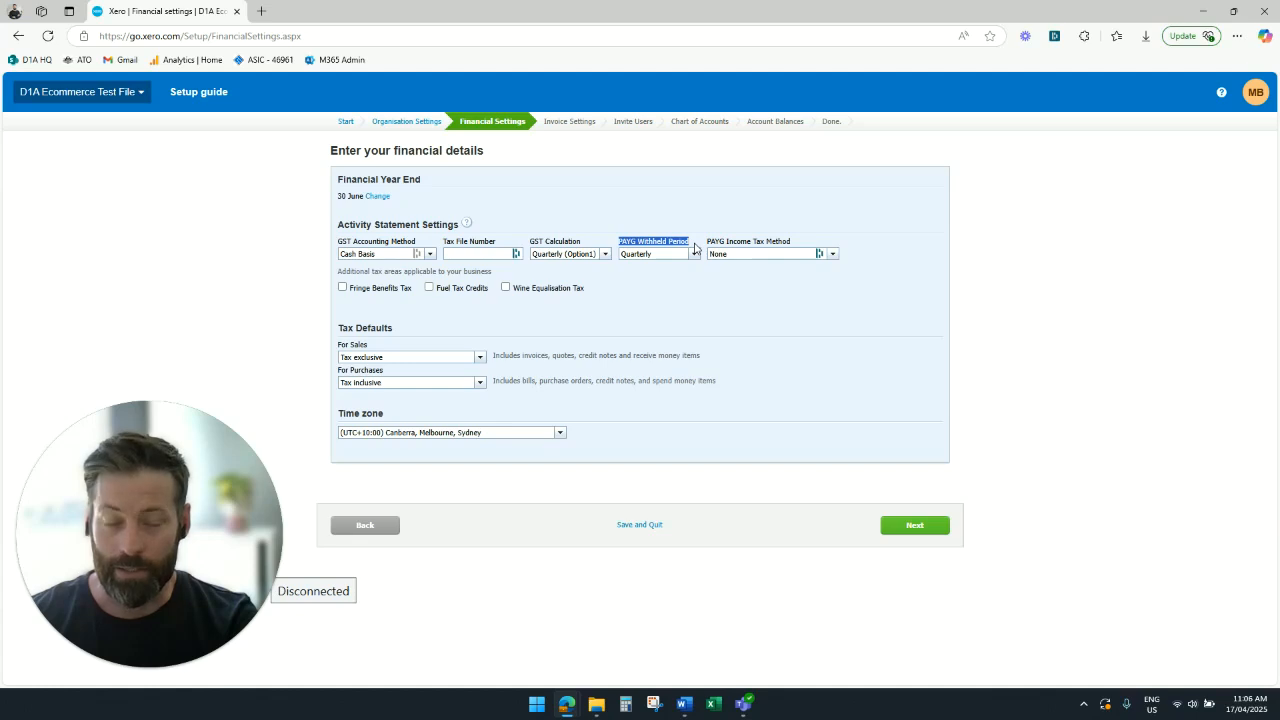
left_click(692, 303)
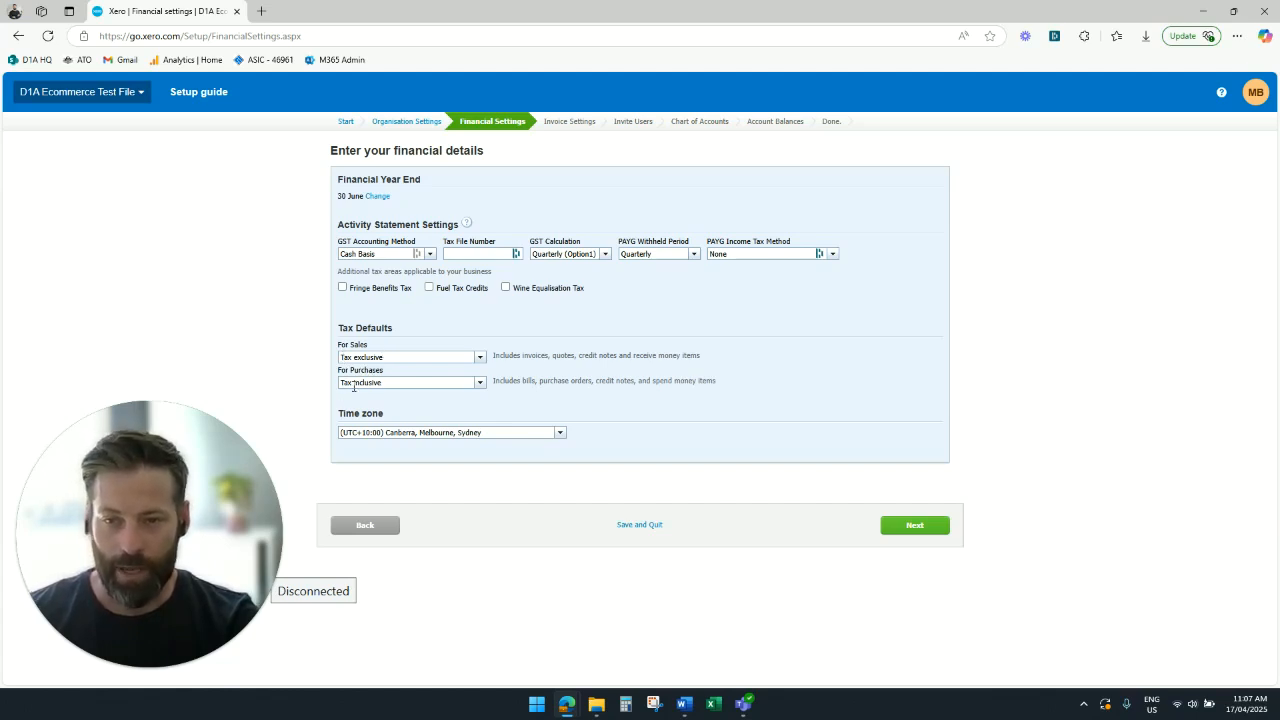
left_click(917, 530)
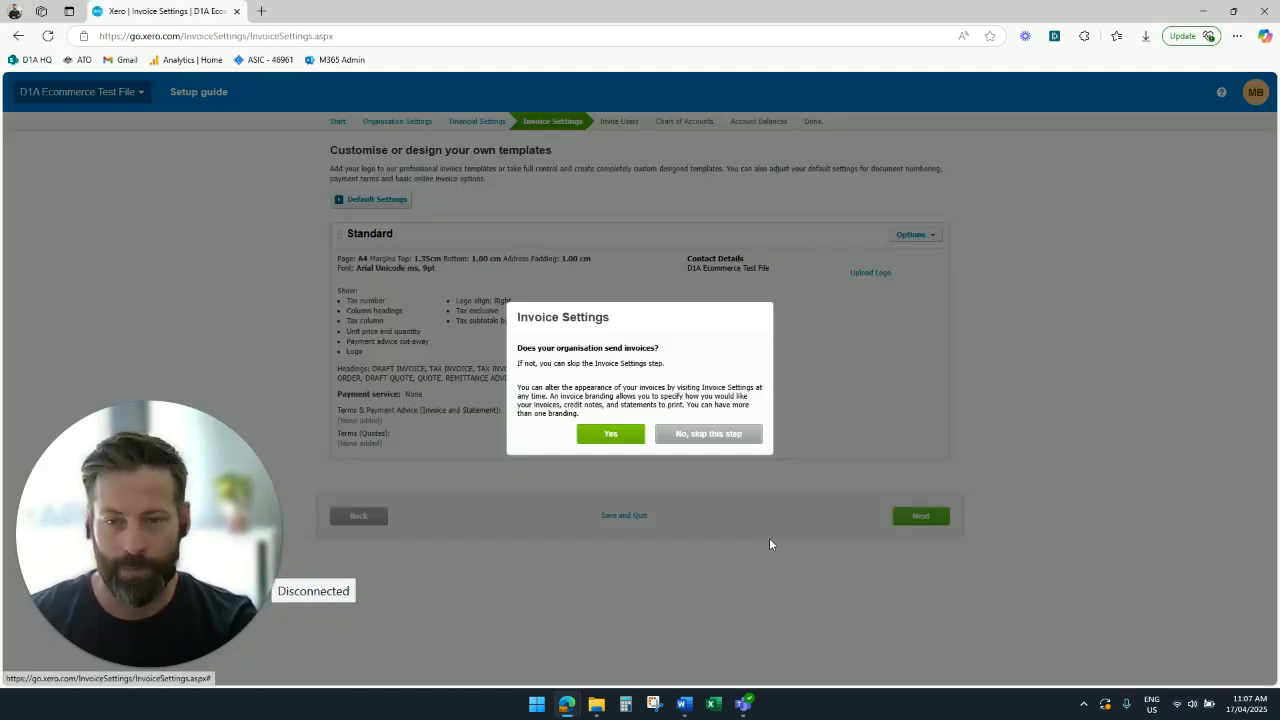
- Confirm that the organisation sends invoices and turn off the payment advice cut-away in the Standard branding theme
left_click(611, 434)
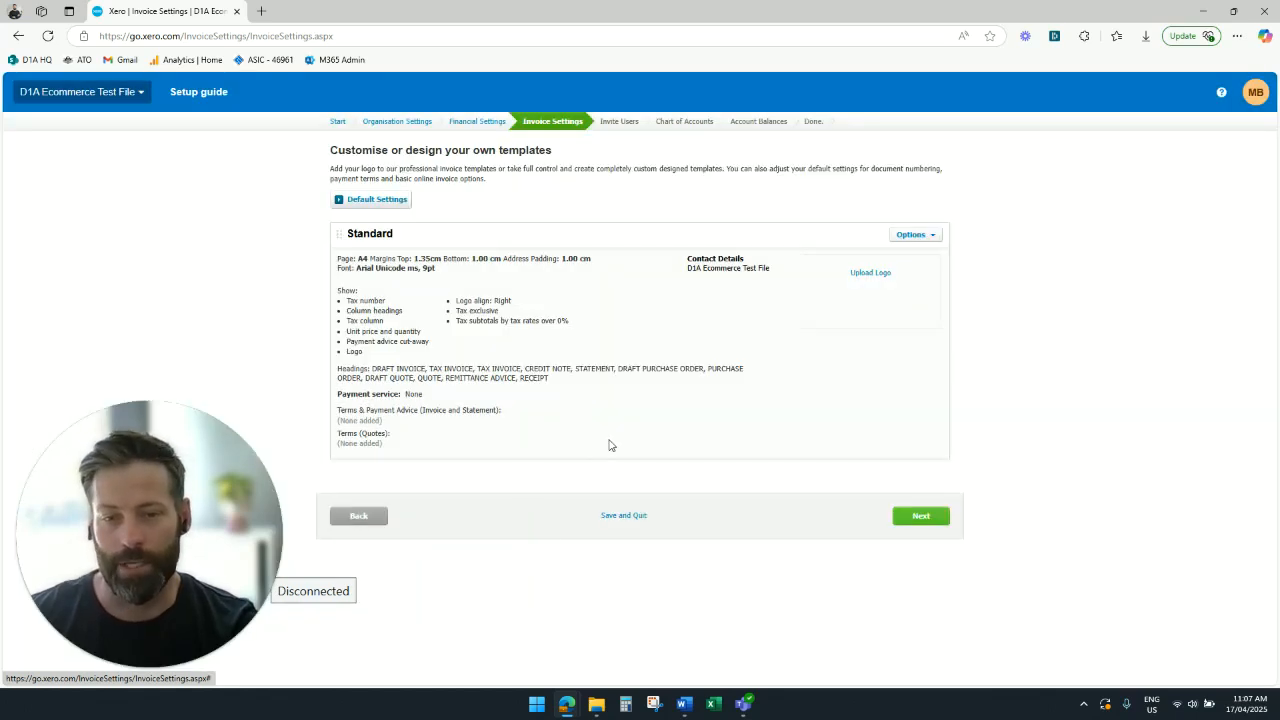
left_click(931, 244)
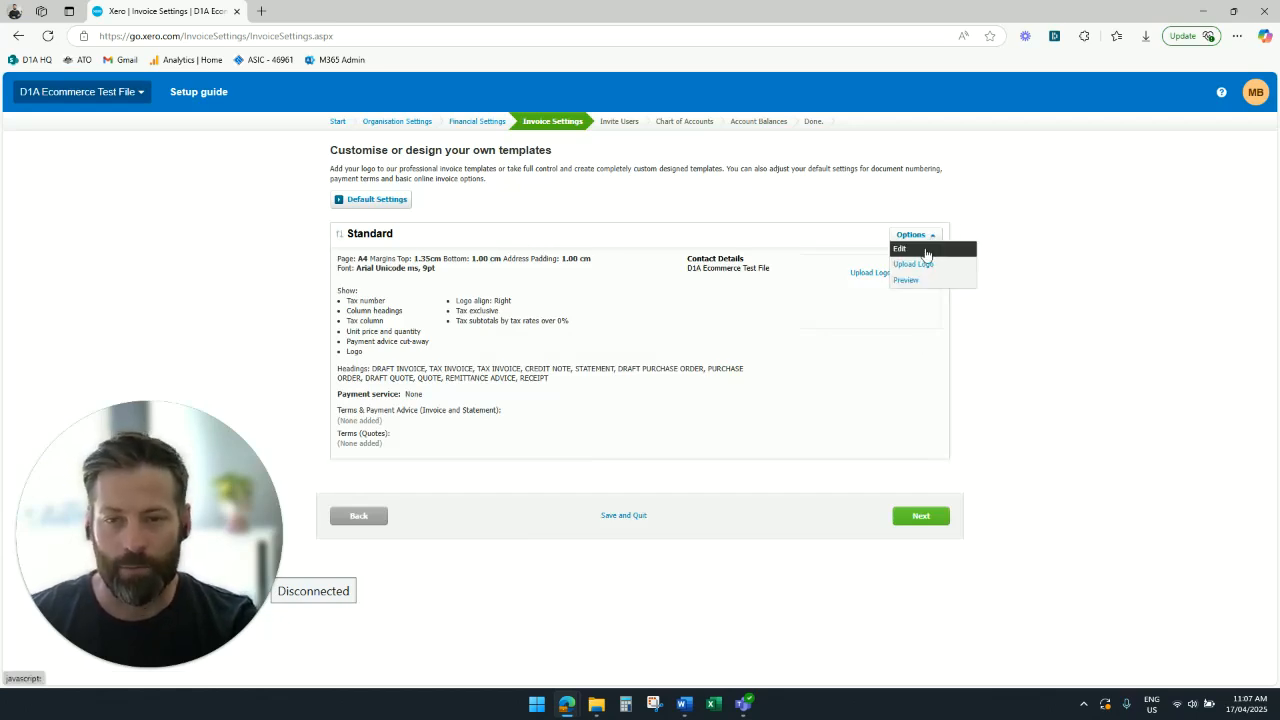
left_click(913, 248)
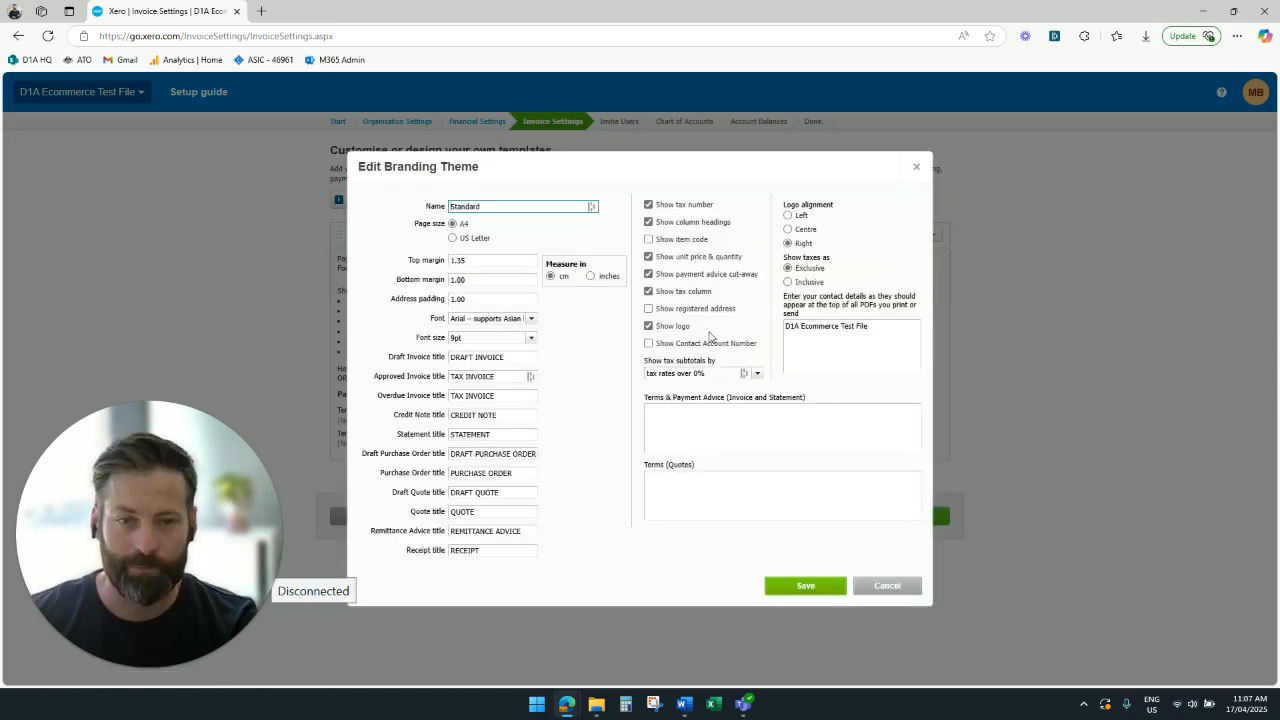
left_click(670, 274)
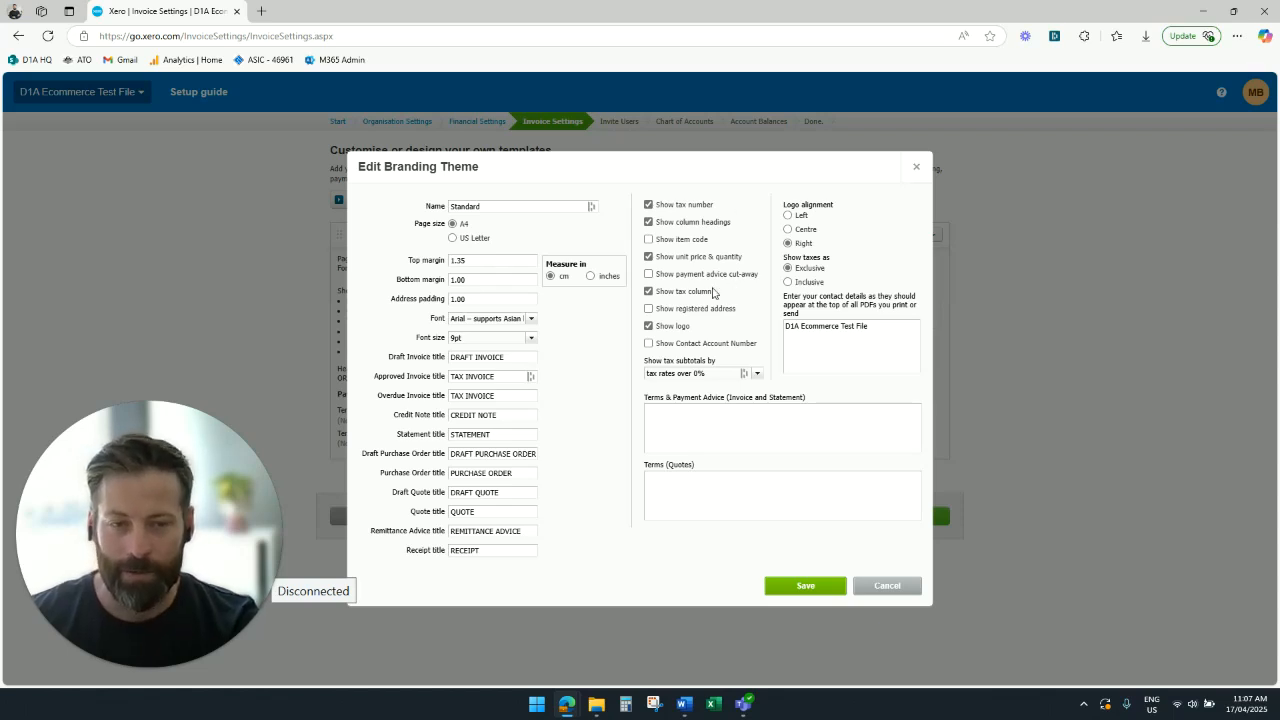
- Enter "Payment due in 7 days." as the first line of the theme's quote terms
left_click(808, 494)
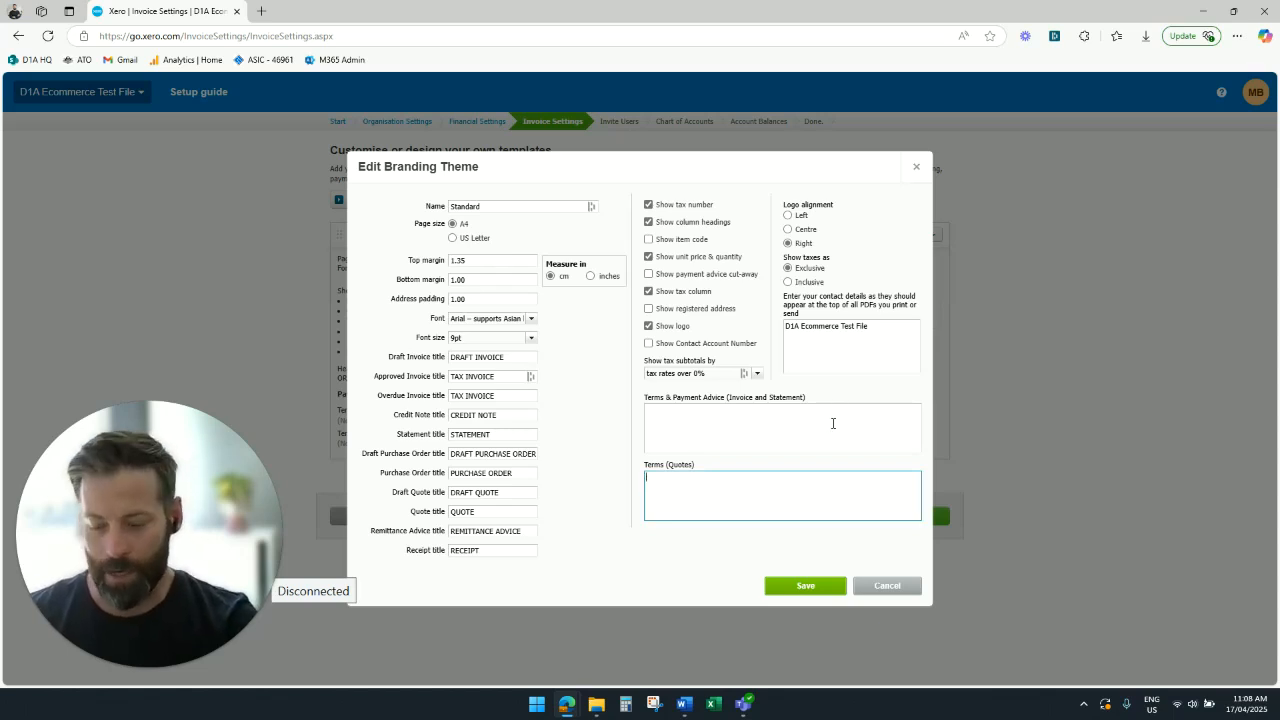
type("Payment due in 7 days. Please")
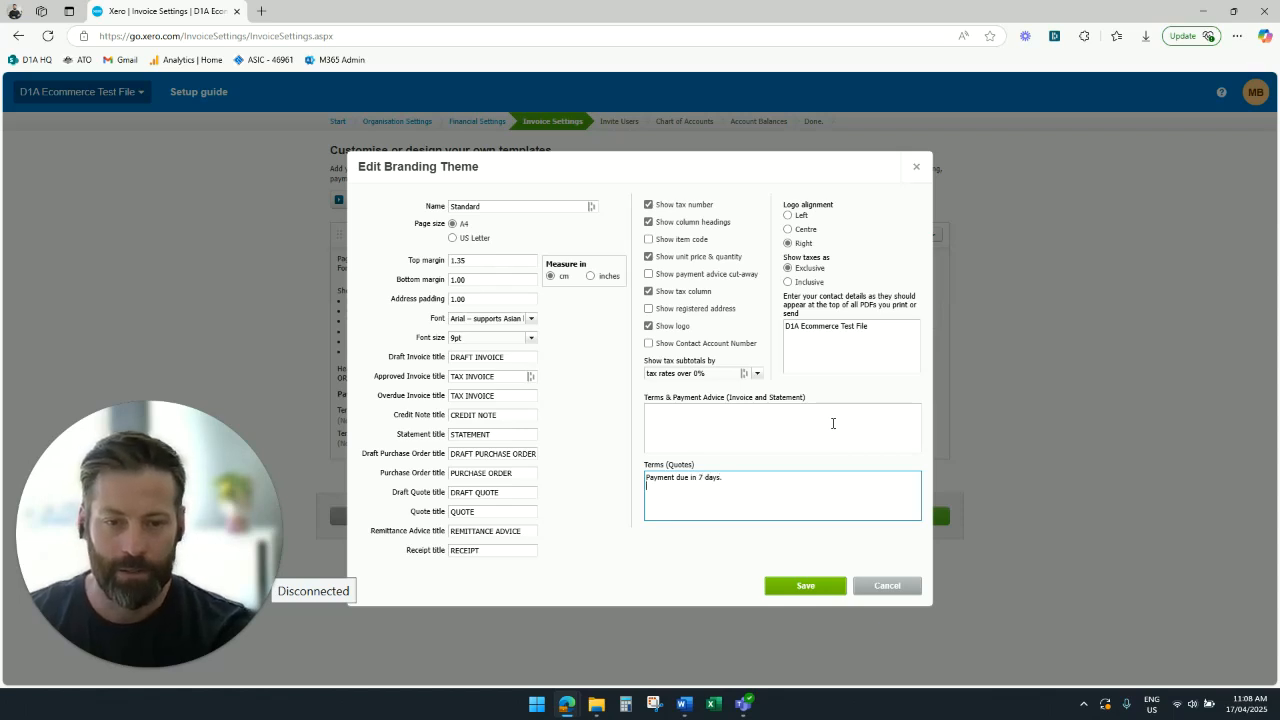
key("Return")
- Add the lines "Please make payment to the following account:", "BSB:" and "Account:" to the quote terms and save the theme
type("Please make ")
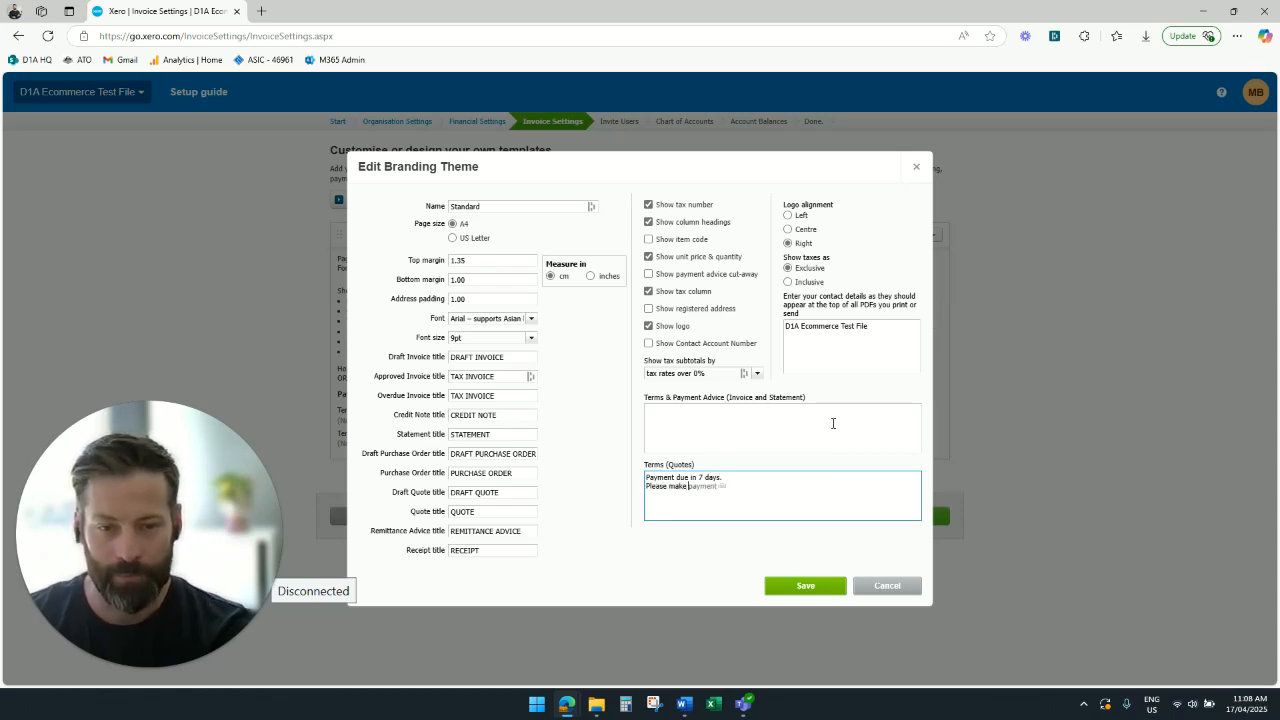
type("payment to the following account:")
key("Return")
type("BSB:")
key("Return")
type("Account")
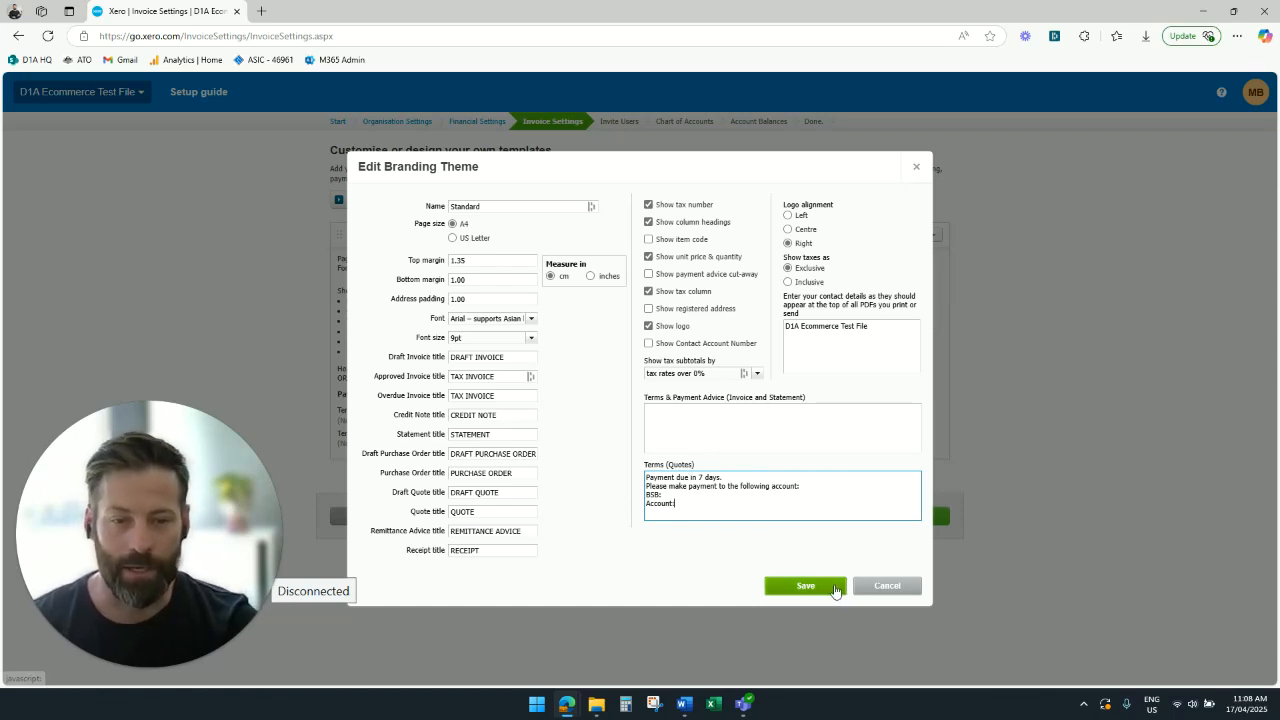
left_click(803, 588)
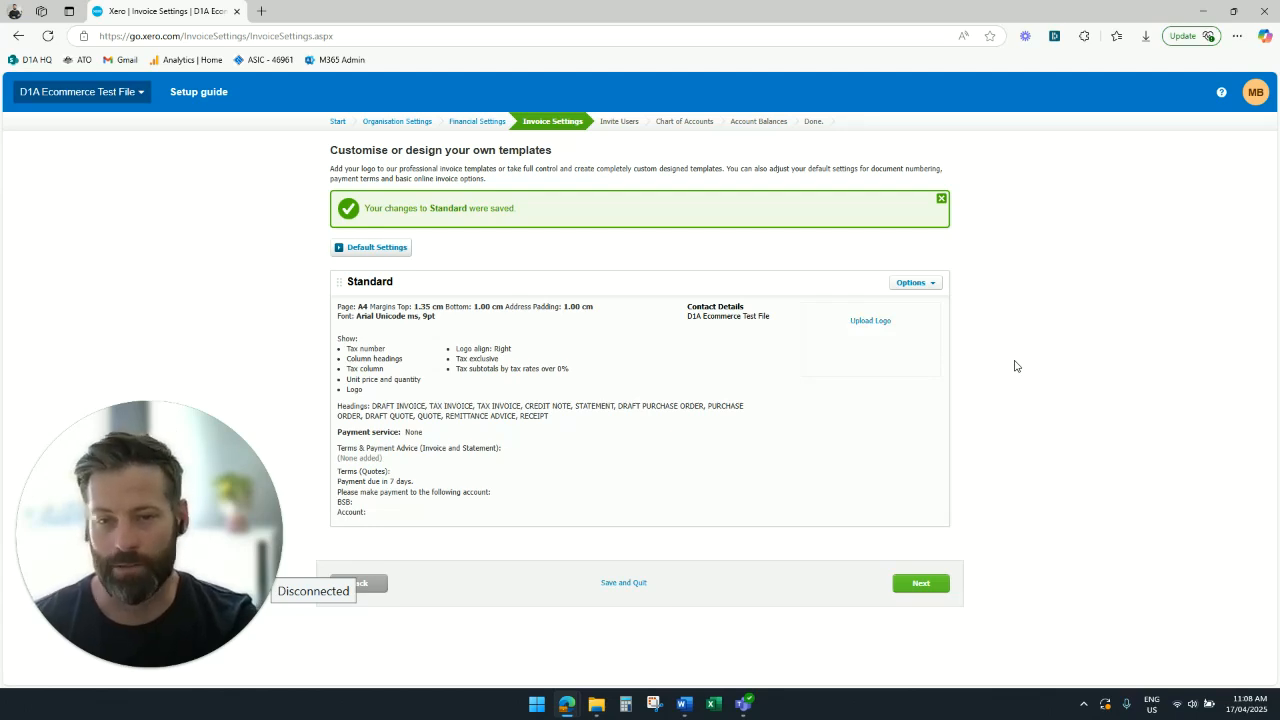
- Skip inviting users and choose to set up the Chart of Accounts by importing from a file
left_click(935, 580)
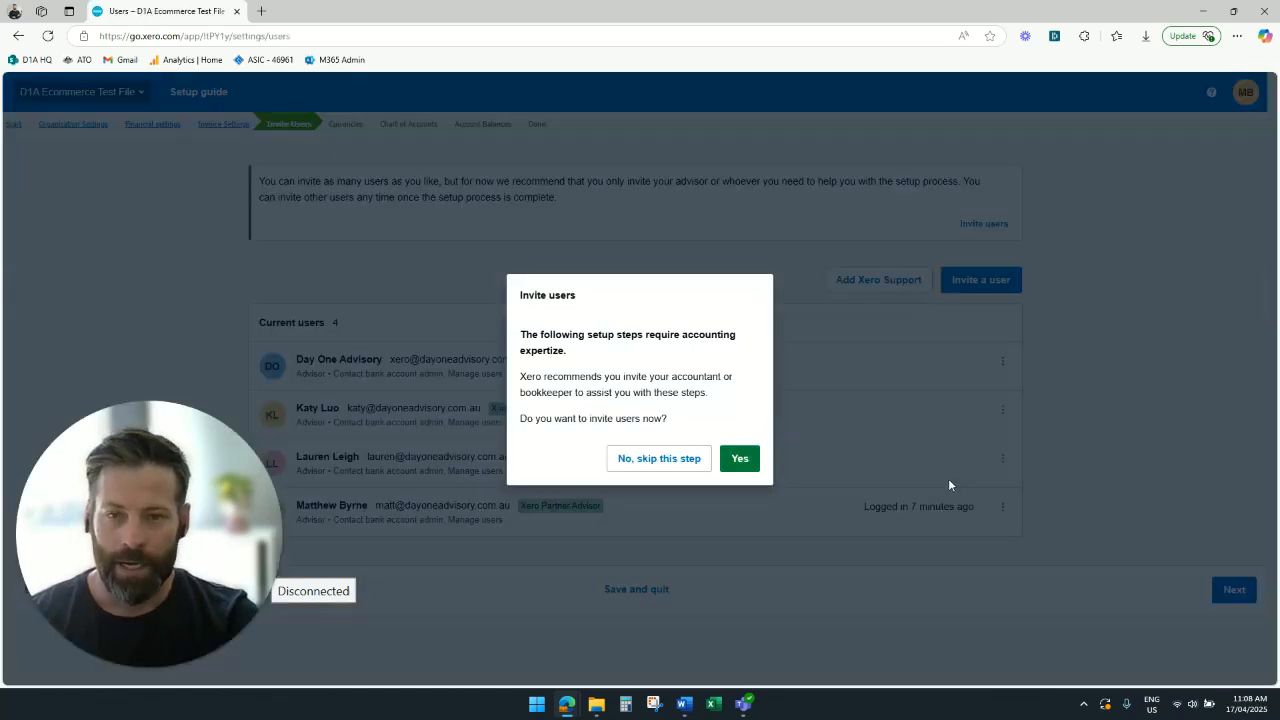
left_click(666, 461)
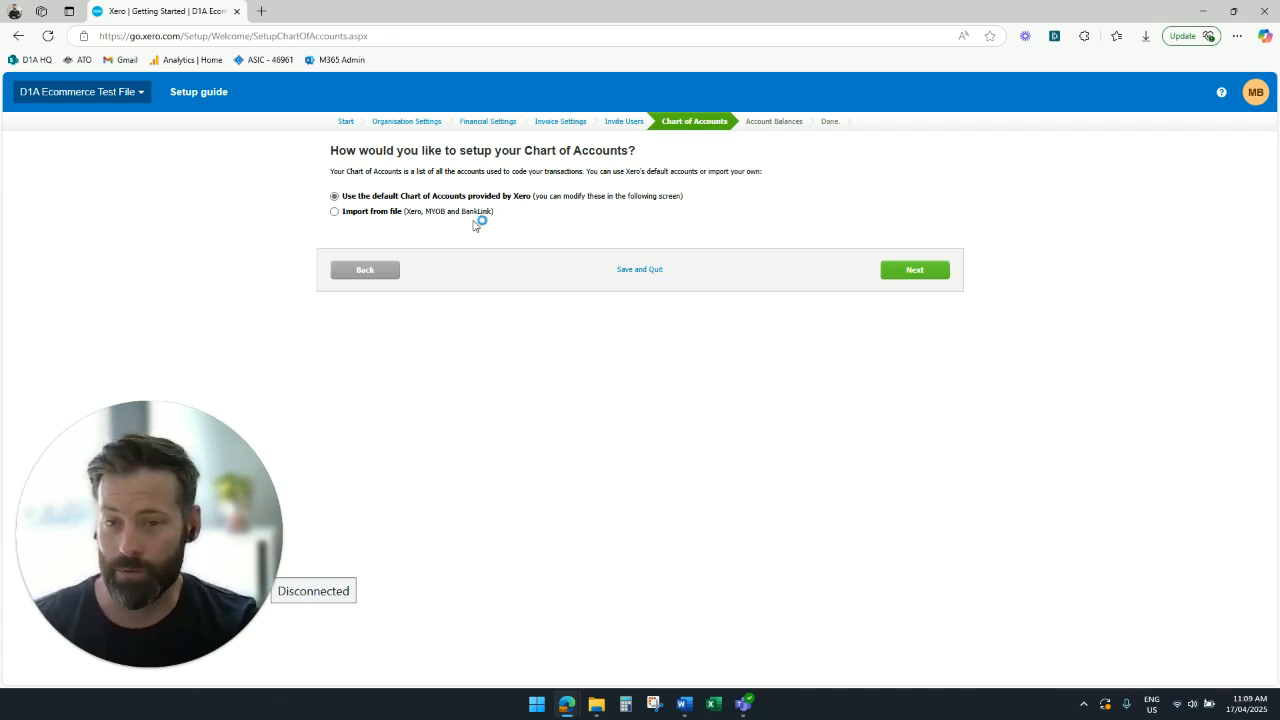
left_click(334, 212)
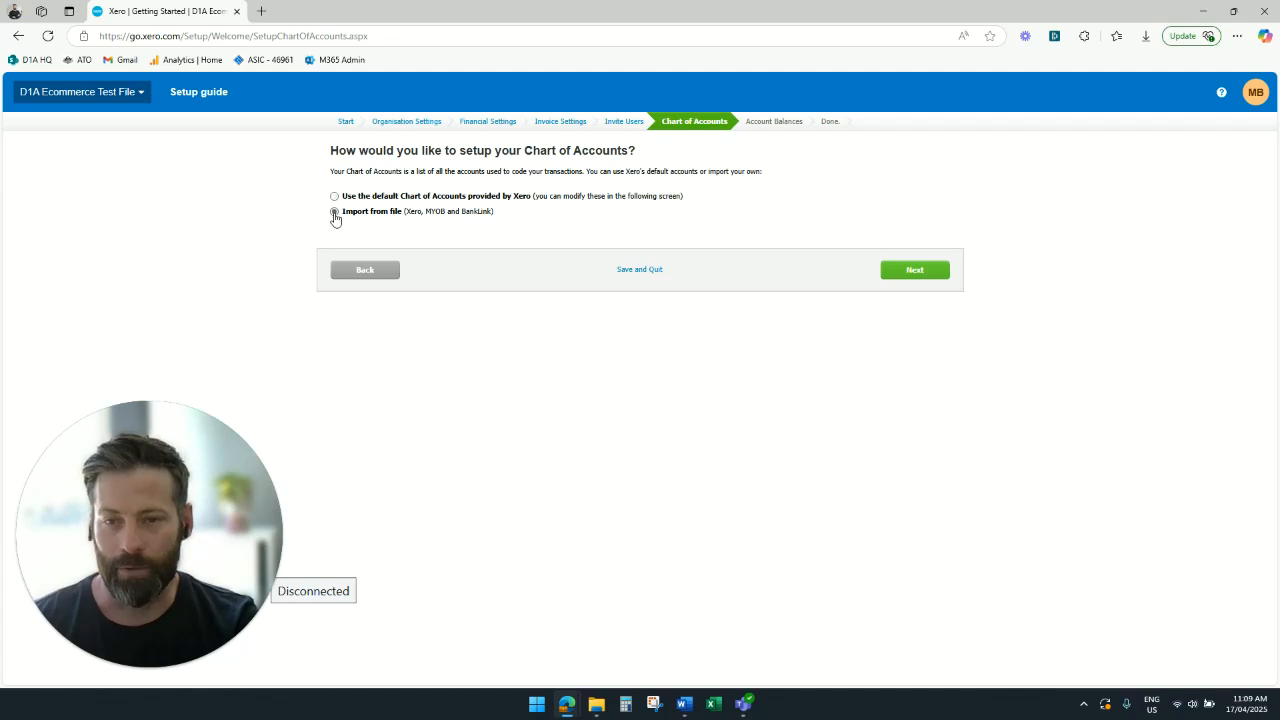
left_click(903, 274)
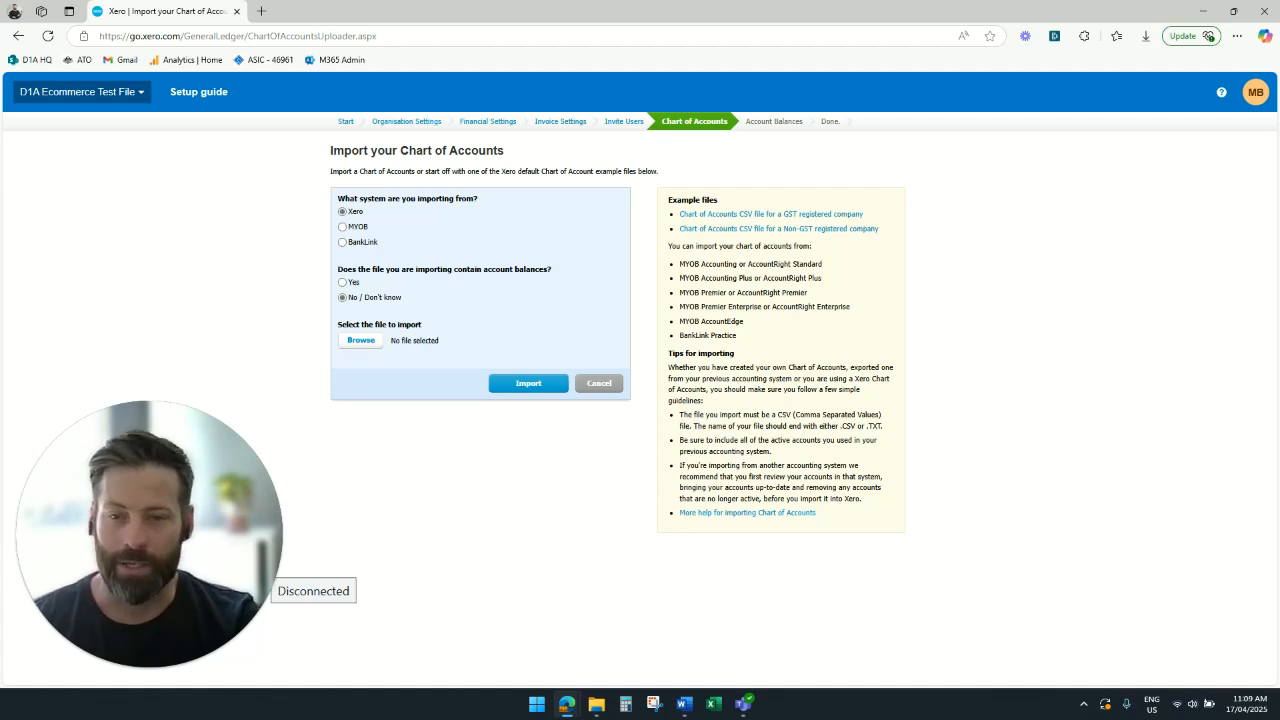
- Import the Chart of Accounts from the Xero file "Company - ecommerce (6).csv" and confirm the imported accounts
left_click_drag(292, 398, 378, 353)
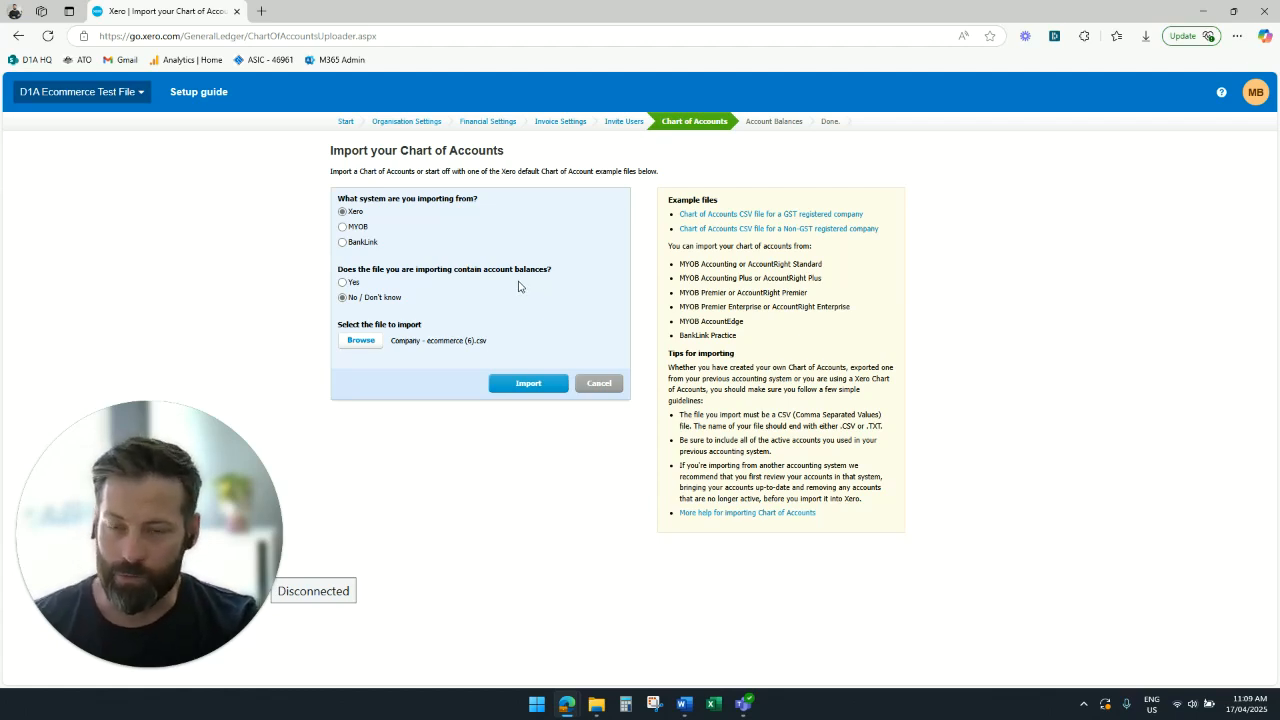
left_click(528, 384)
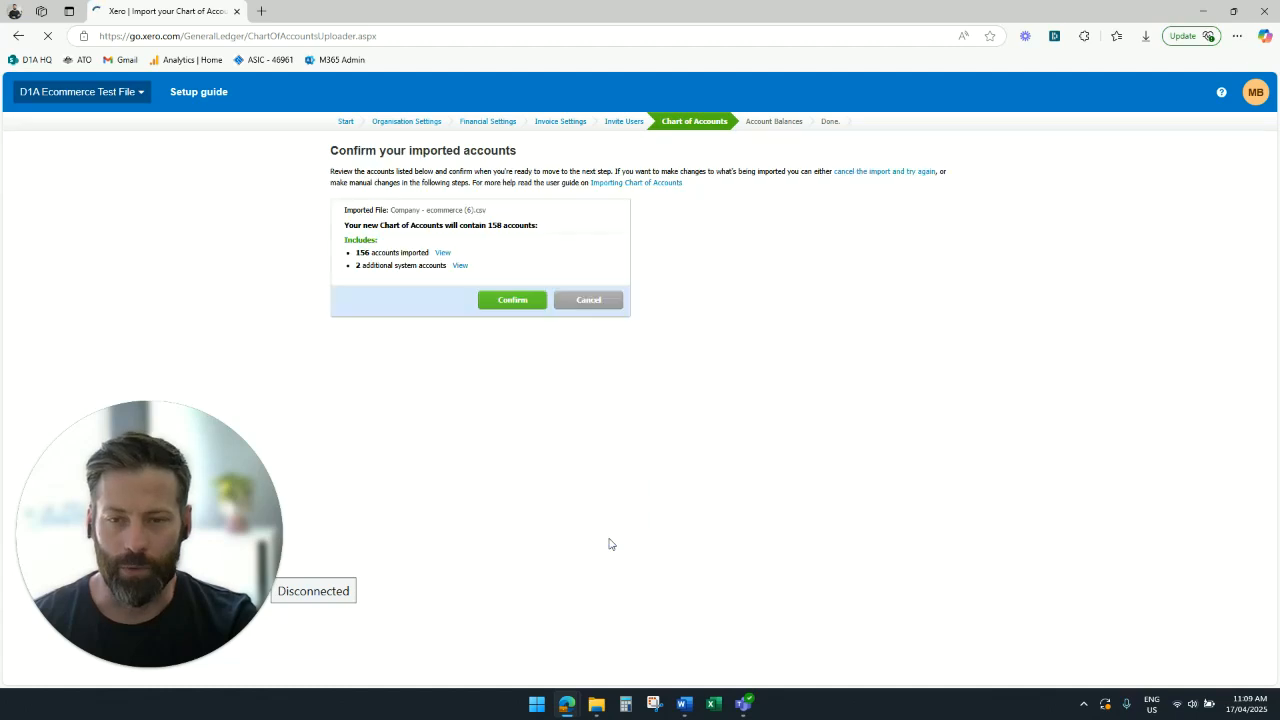
left_click(514, 305)
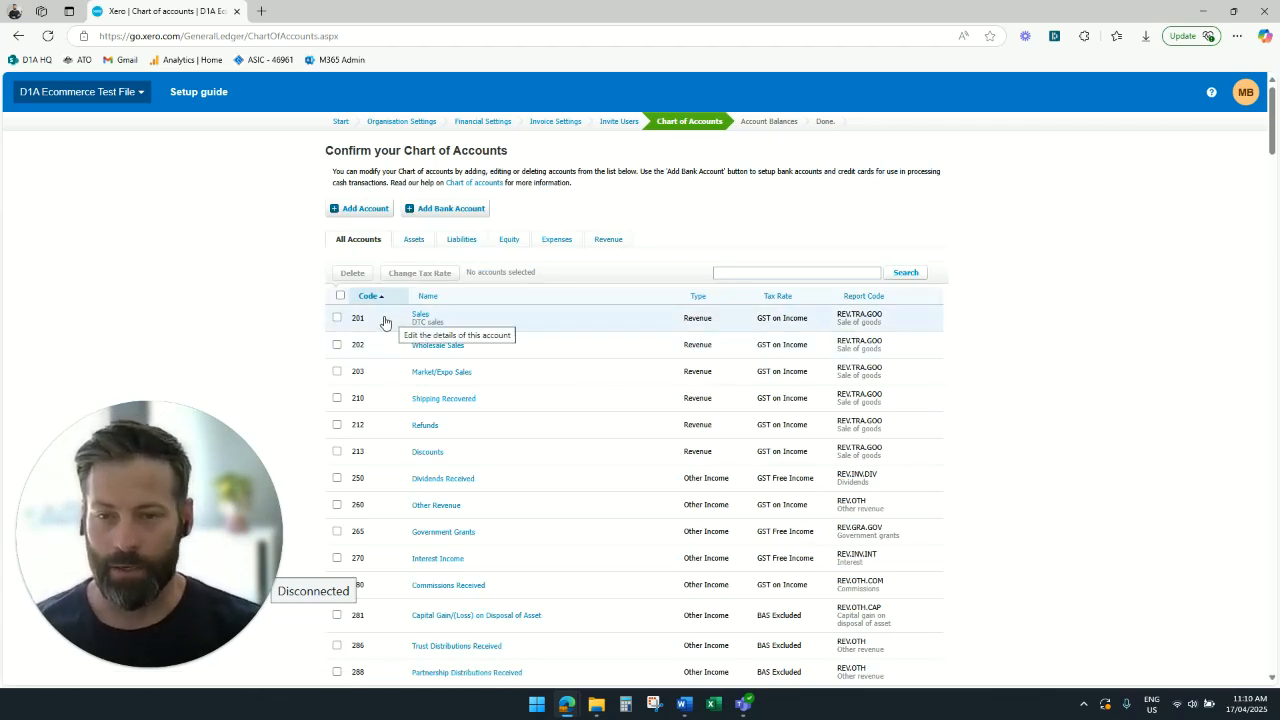
- Review the imported revenue accounts and then the expense accounts, including direct costs, advertising and overheads
left_click(603, 241)
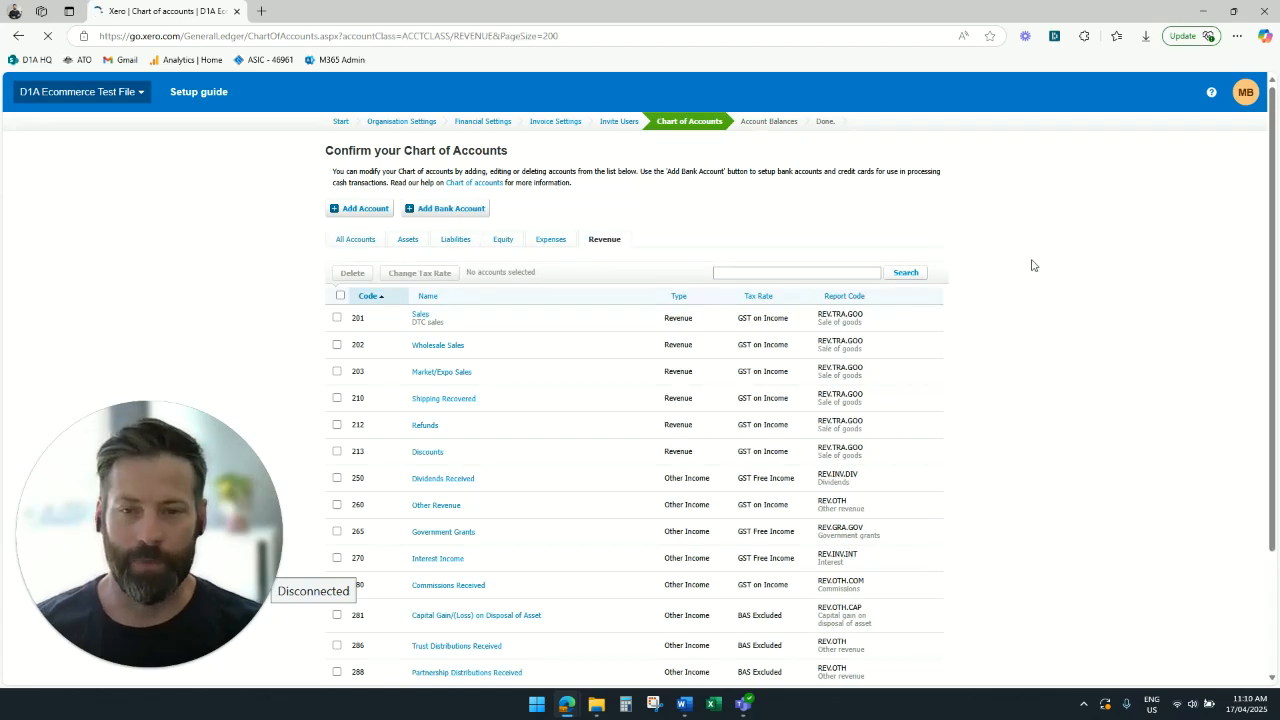
scroll(1034, 262, "down", 2)
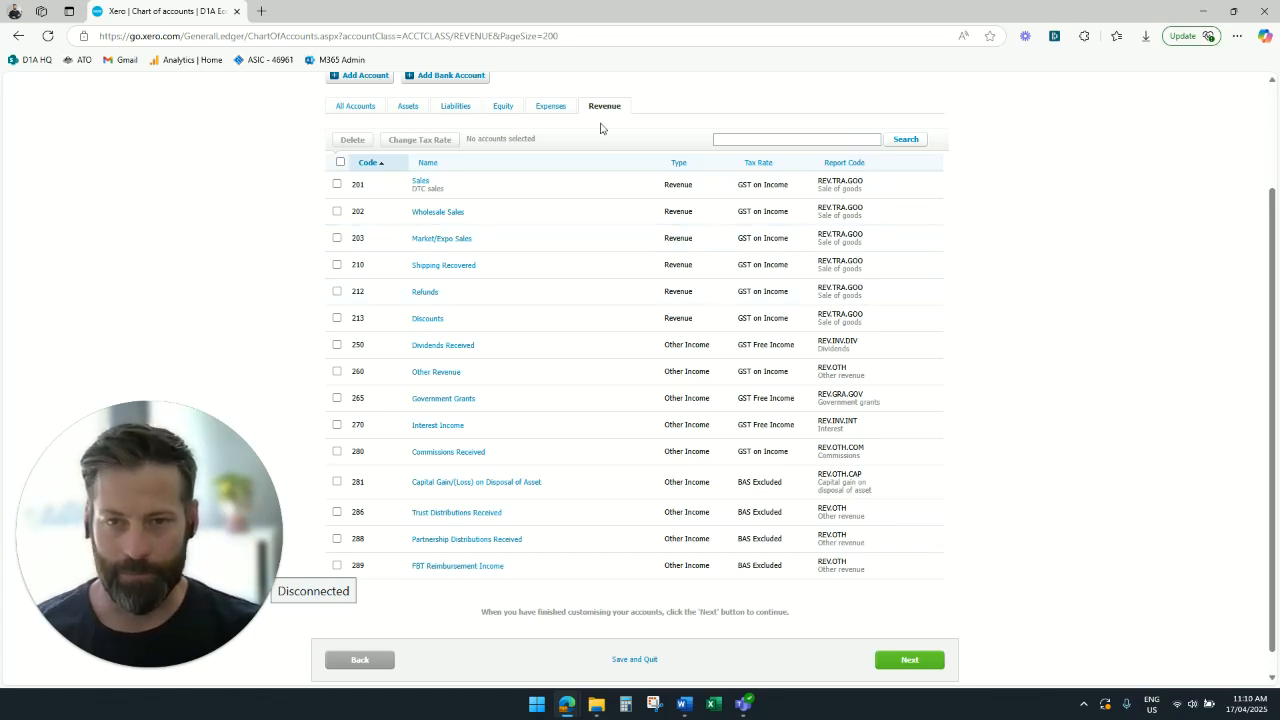
left_click(551, 108)
scroll(966, 257, "down", 3)
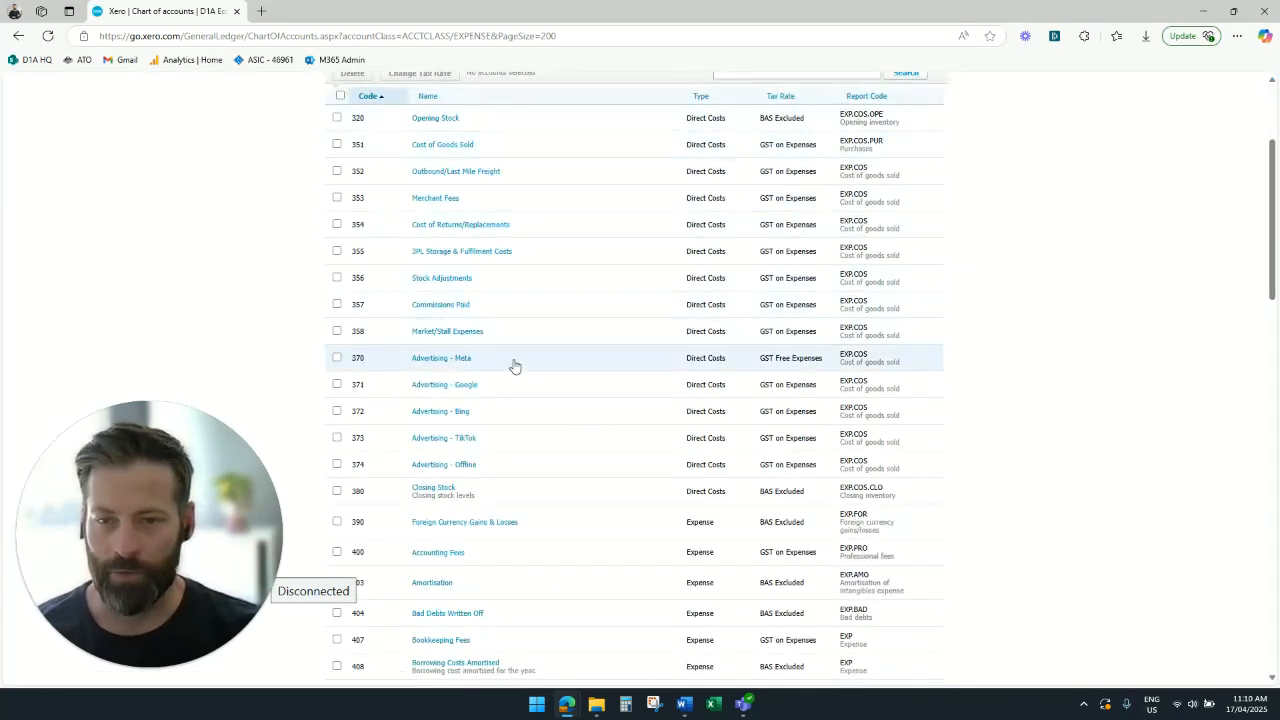
scroll(500, 345, "down", 1)
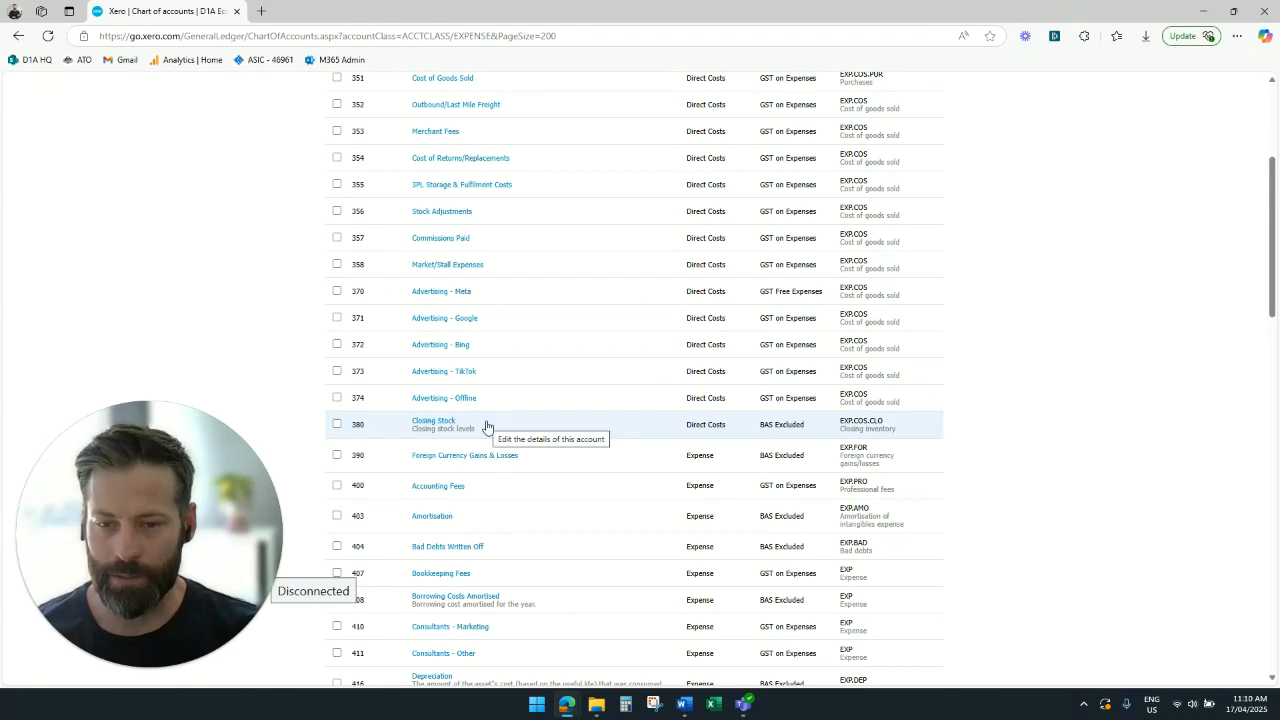
scroll(487, 427, "down", 5)
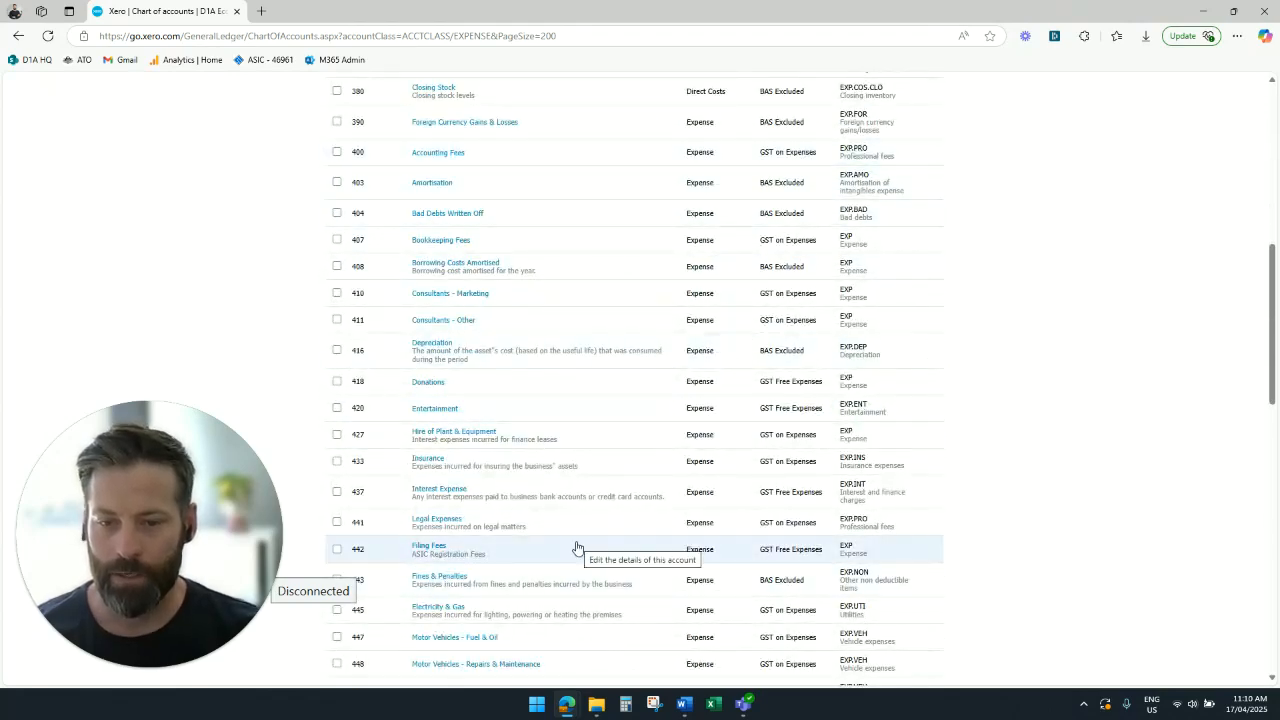
scroll(576, 548, "up", 10)
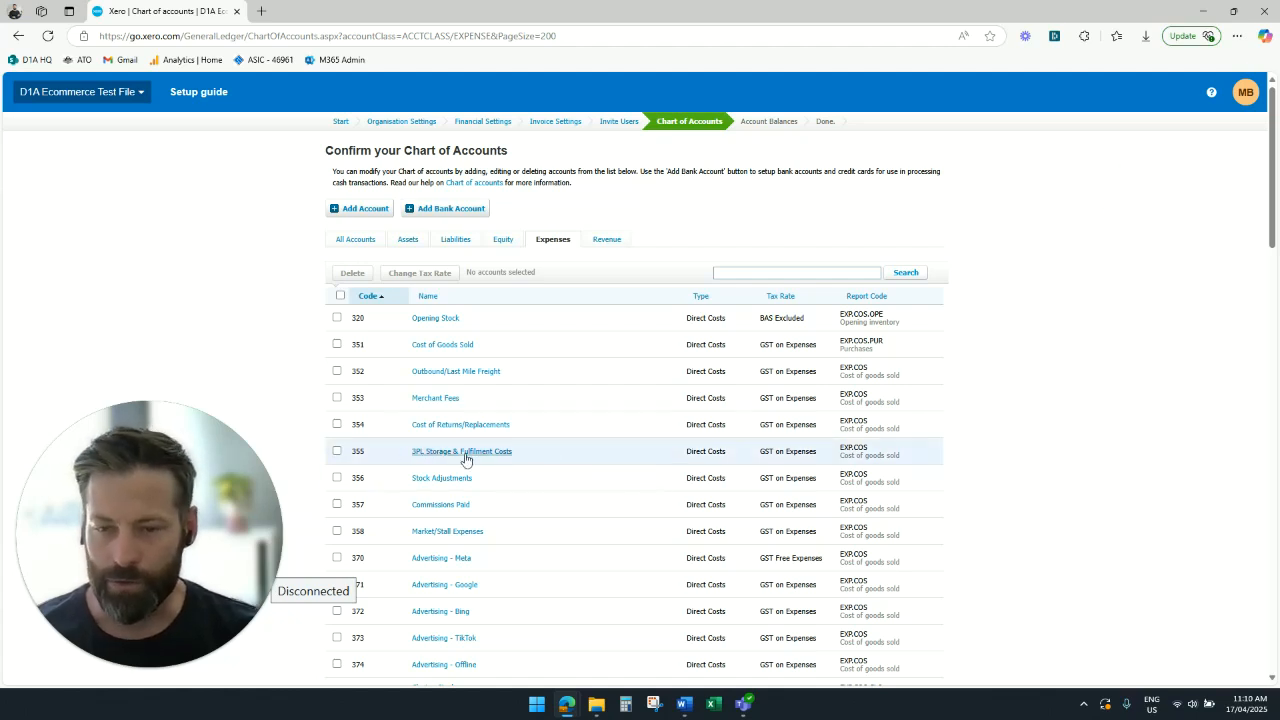
left_click(337, 451)
left_click(337, 451)
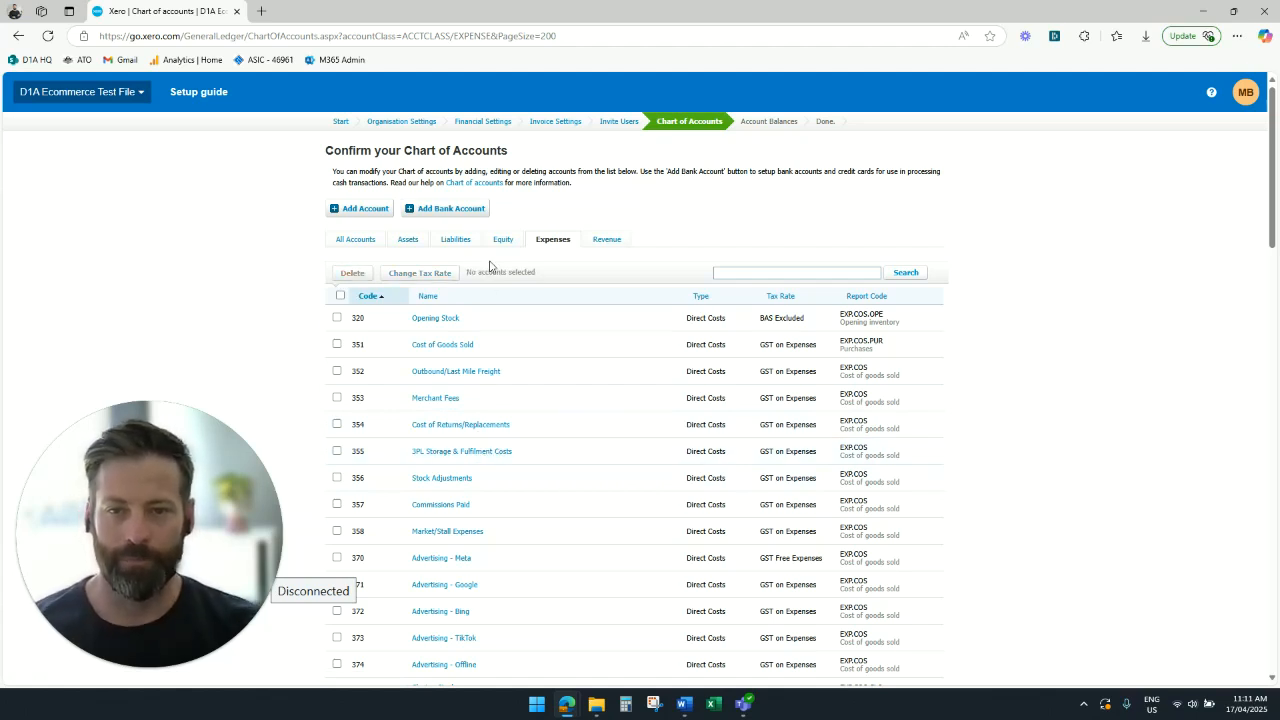
- In the liability accounts, rename "Capital Contributed - Shareholder 1" by replacing "Shareholder 1" with the shareholder's first name, and save it
left_click(463, 243)
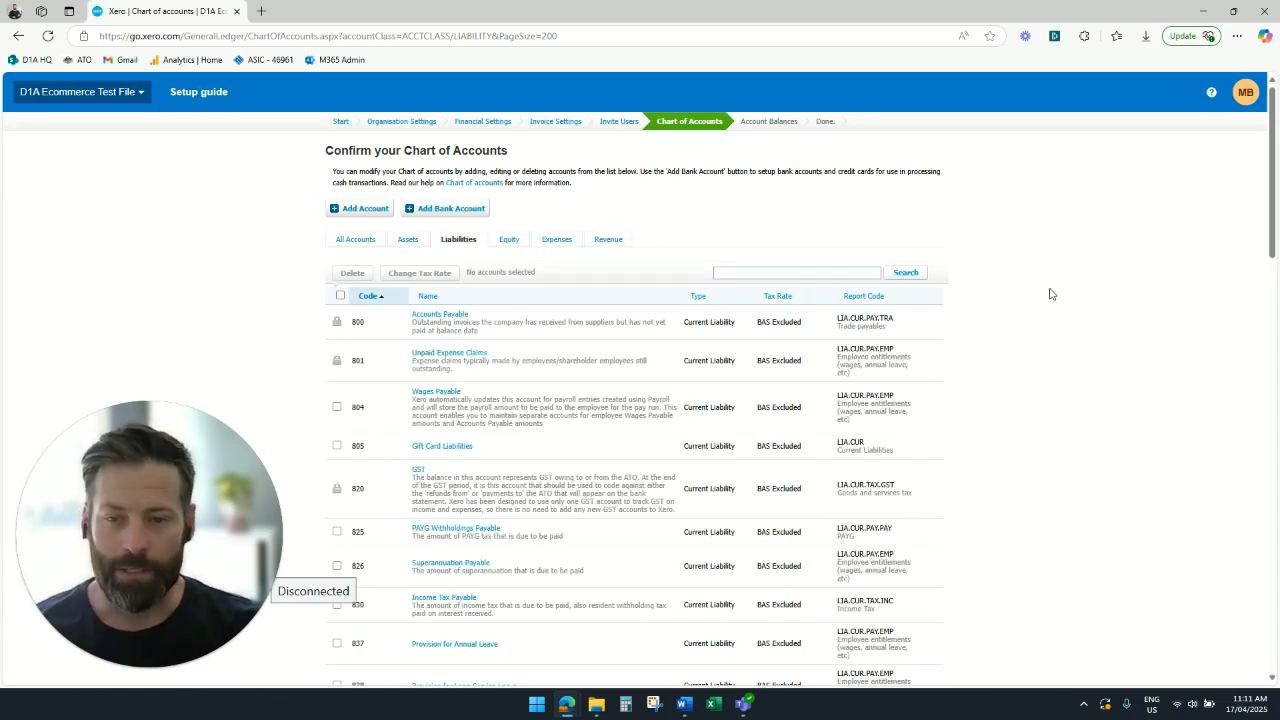
scroll(1050, 294, "down", 10)
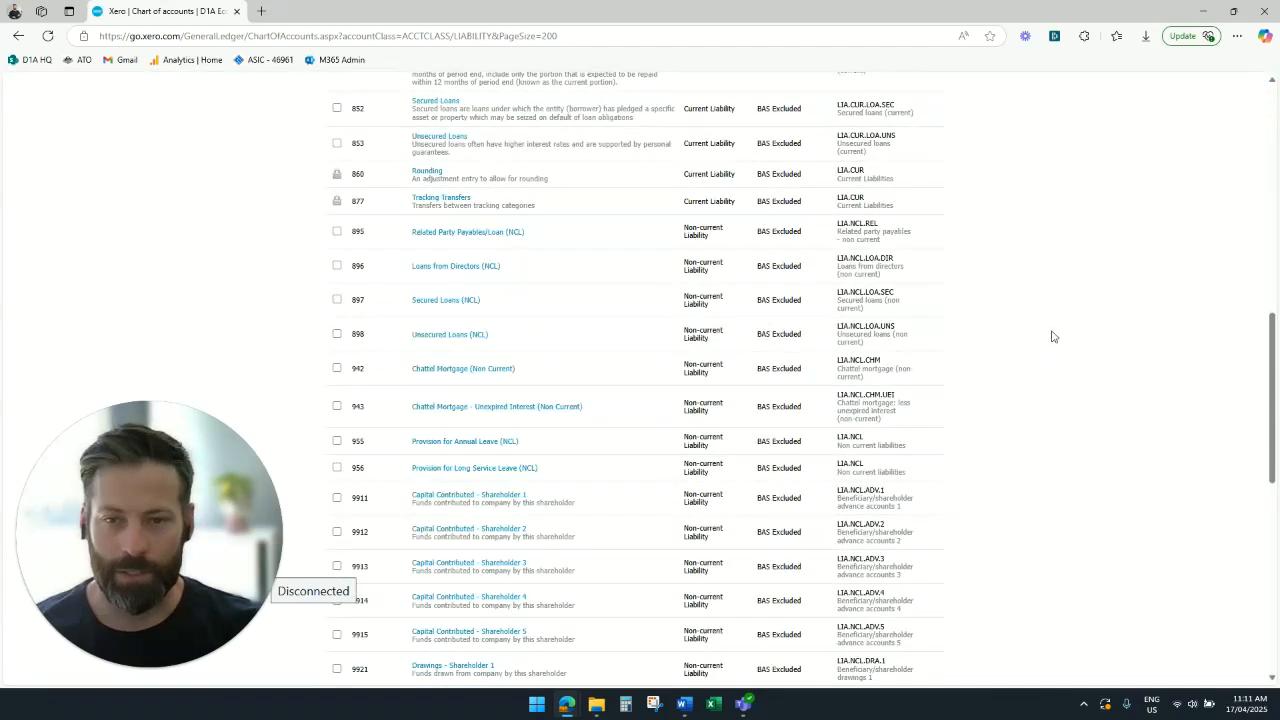
scroll(1052, 336, "down", 5)
left_click(506, 229)
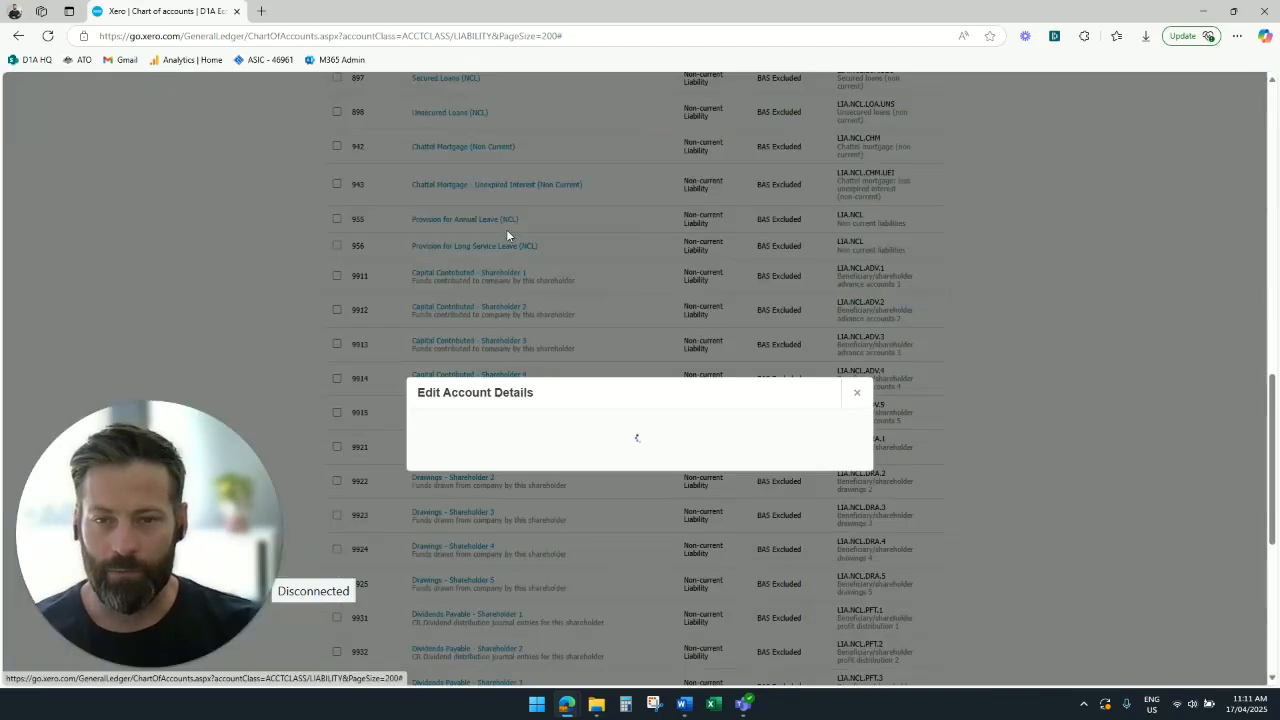
left_click_drag(488, 326, 716, 298)
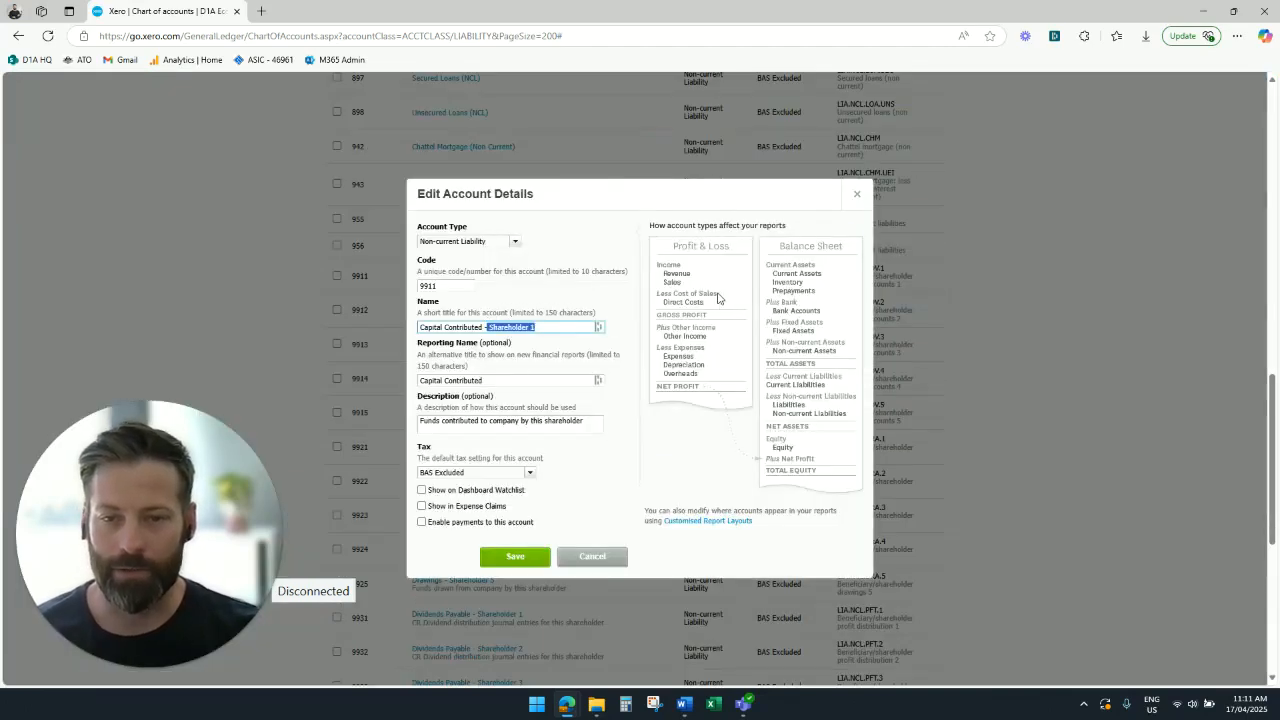
key("BackSpace")
left_click(515, 556)
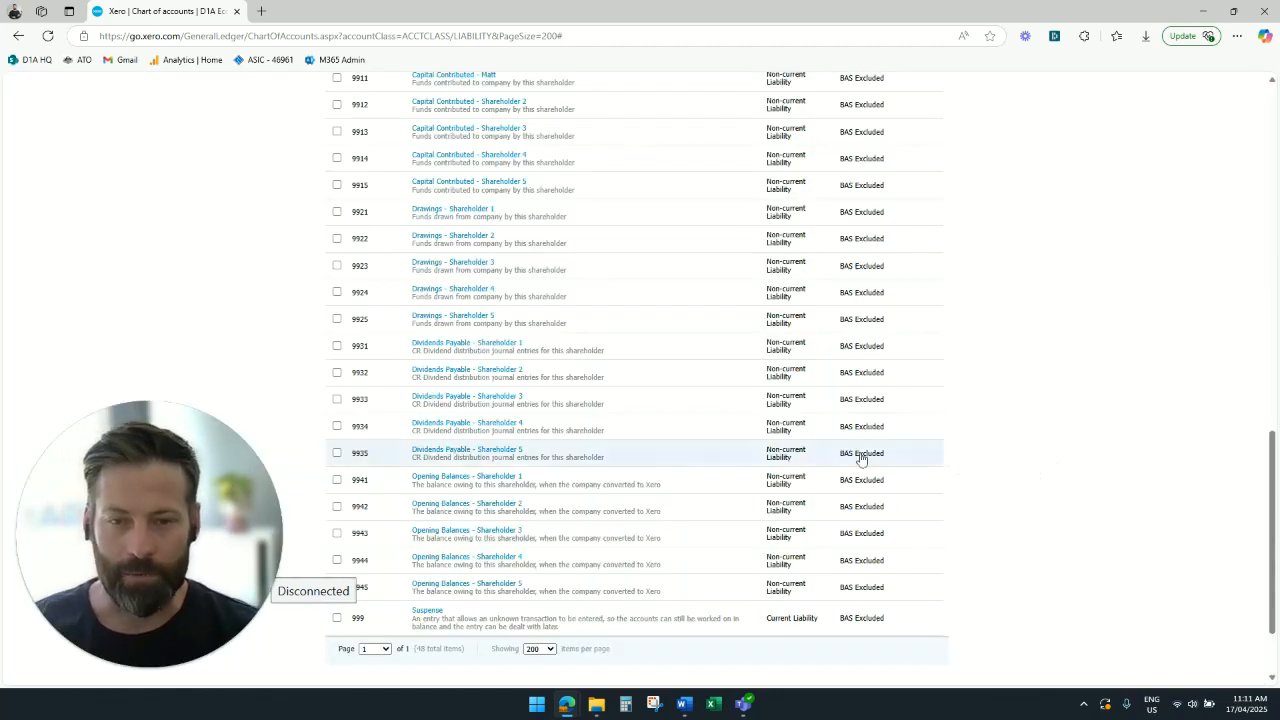
- Replace "Shareholder 1" with the shareholder's first name in the "Dividends Payable - Shareholder 1" account name and save it
left_click(493, 344)
left_click_drag(482, 328, 597, 324)
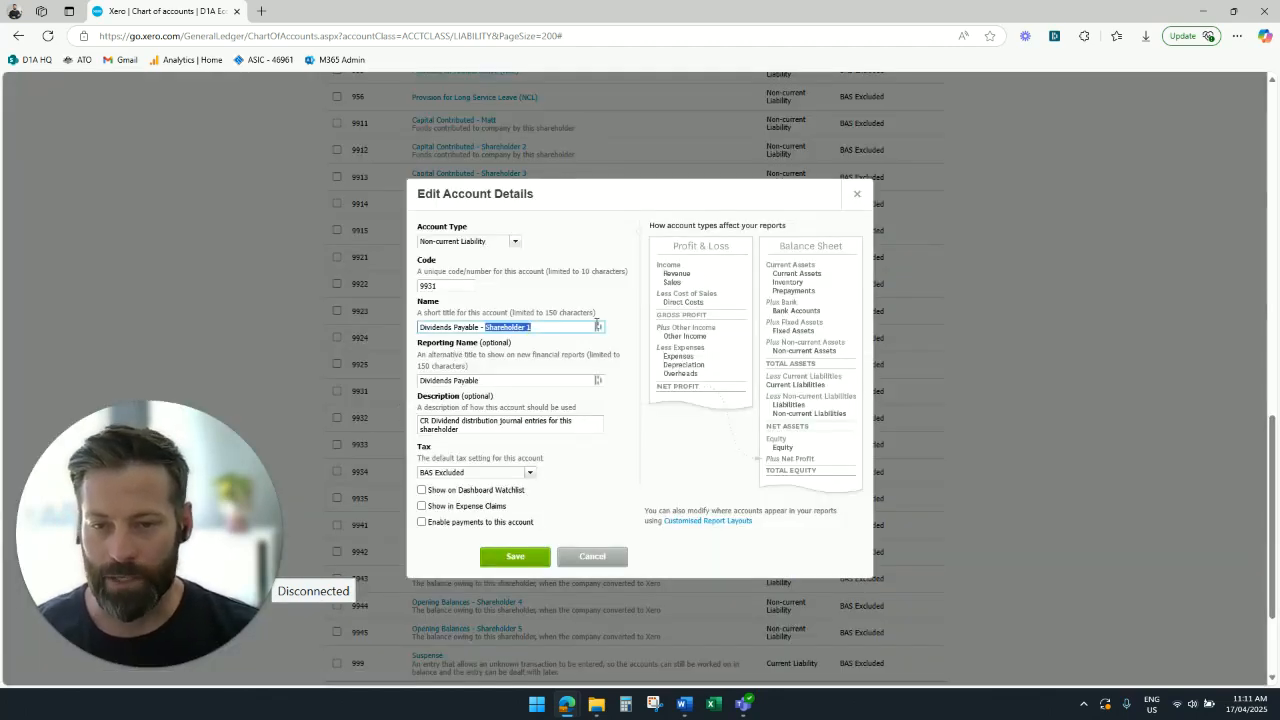
type("Matt")
left_click(515, 556)
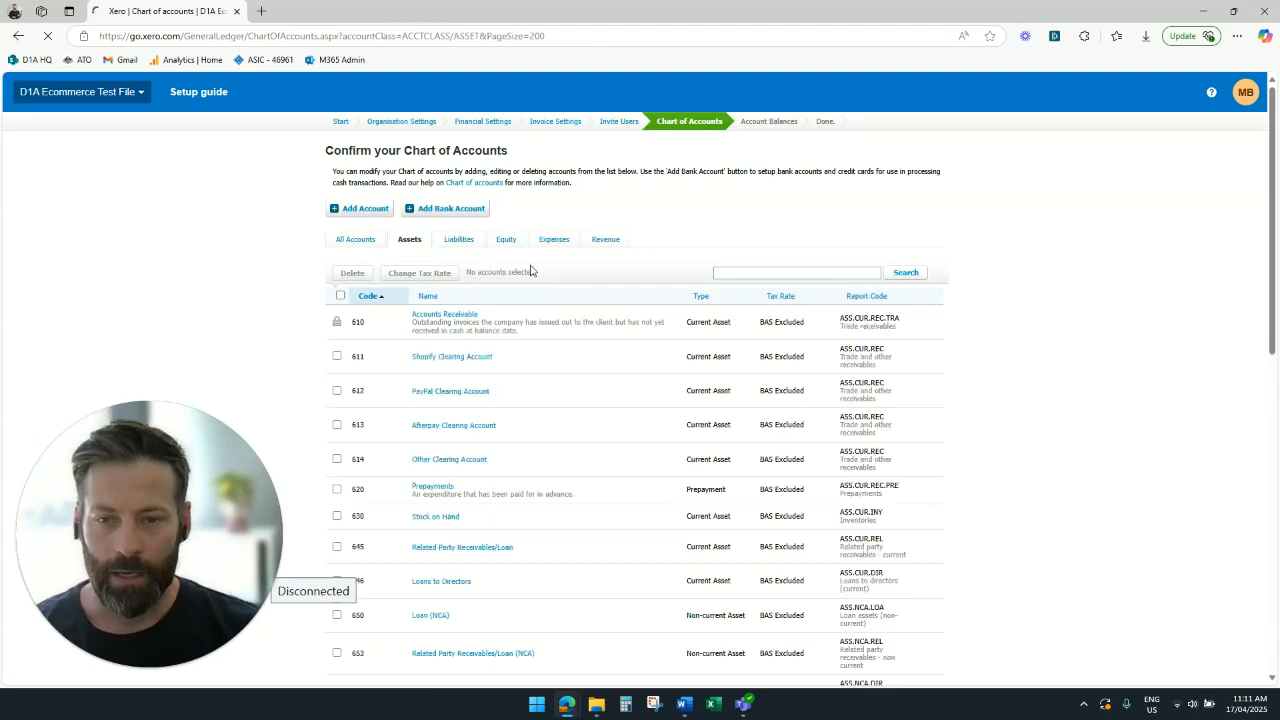
- Review the asset accounts, including the clearing accounts, loans and fixed assets, and return to the list of all accounts
scroll(1094, 290, "down", 1)
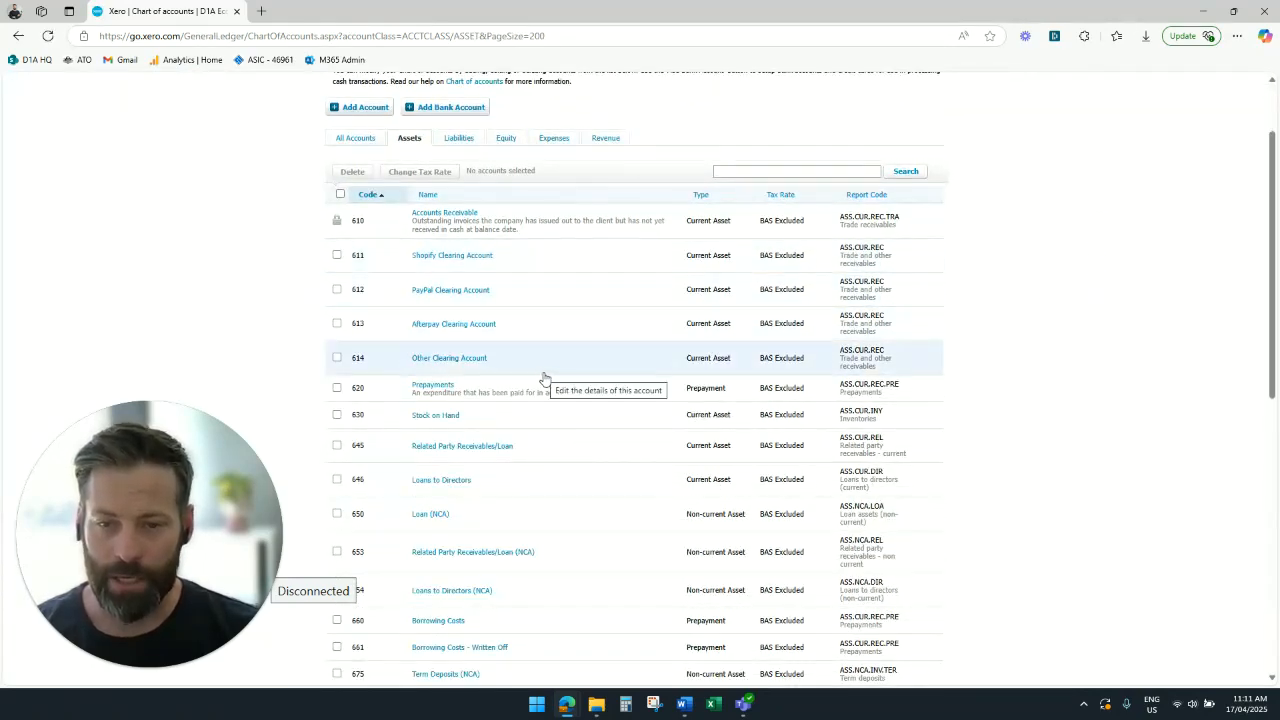
scroll(1057, 300, "down", 3)
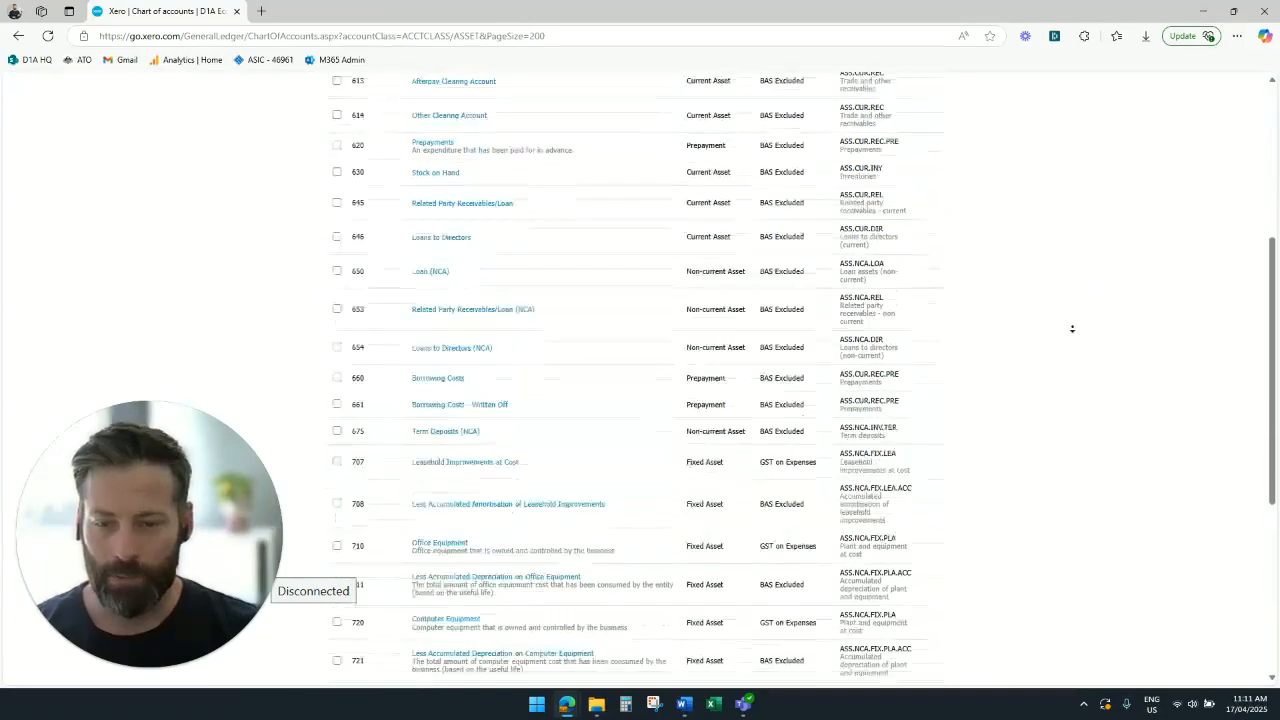
scroll(1076, 317, "down", 3)
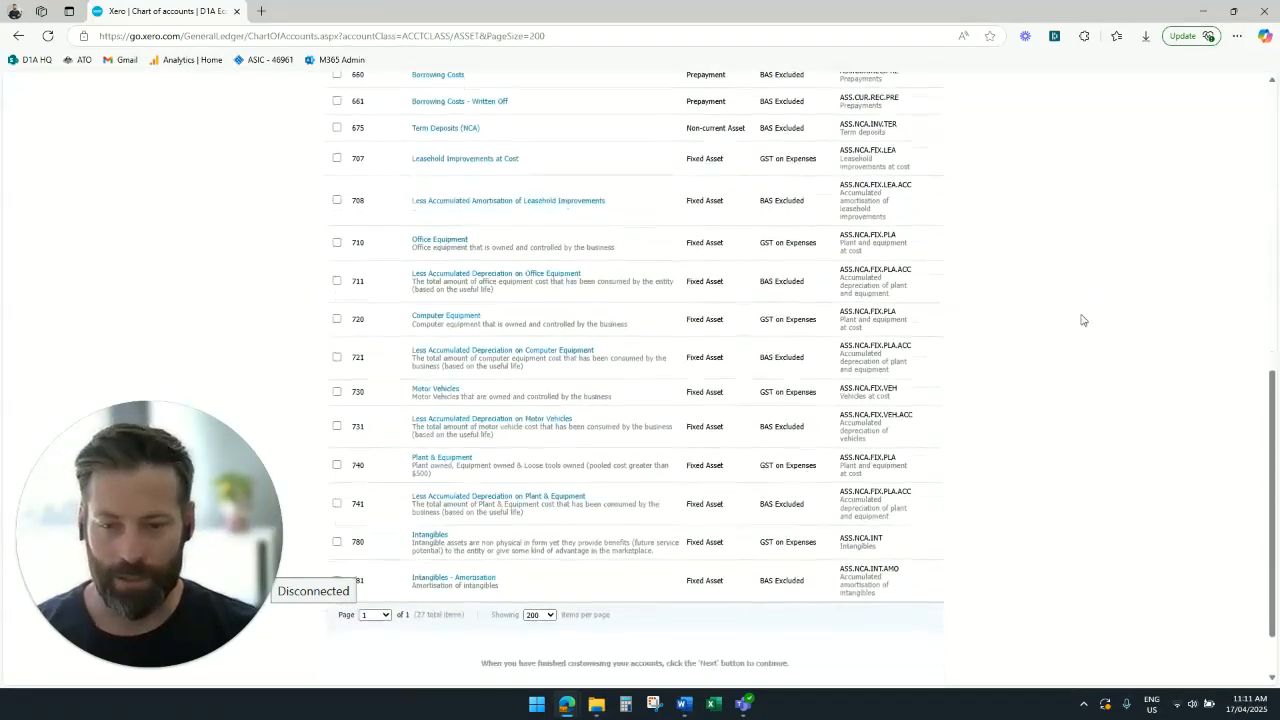
scroll(1085, 304, "up", 7)
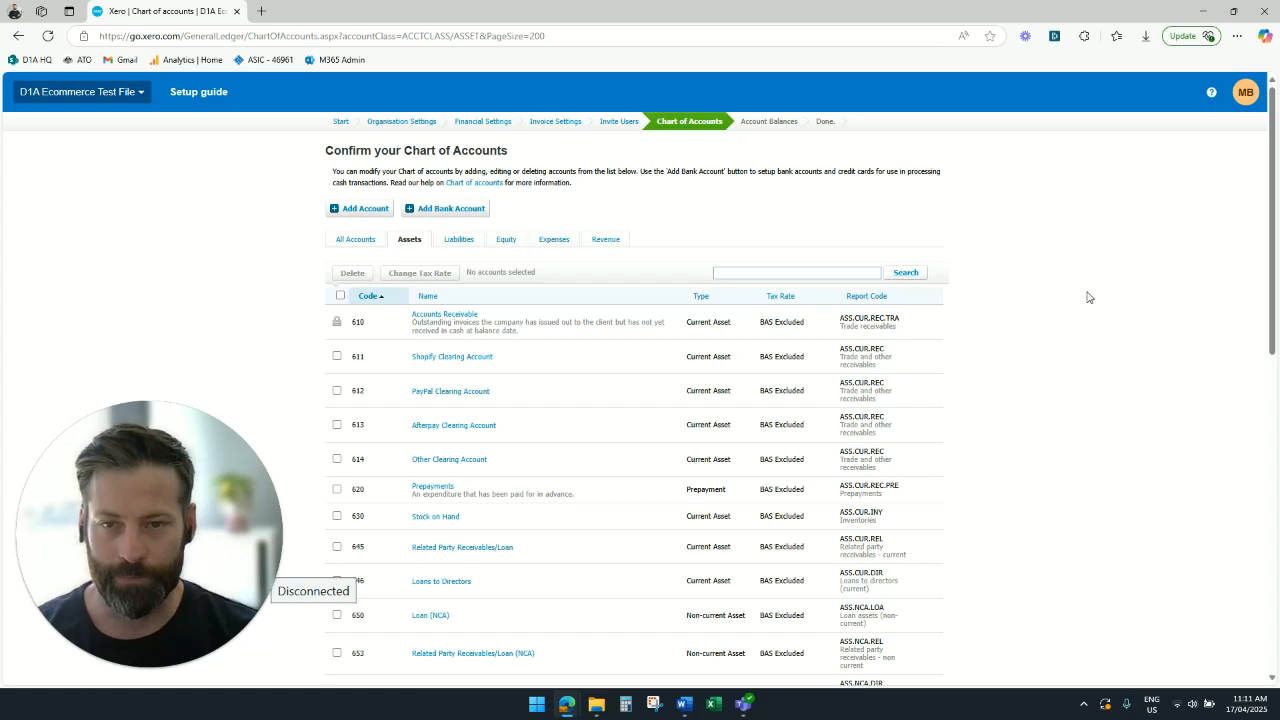
left_click(367, 241)
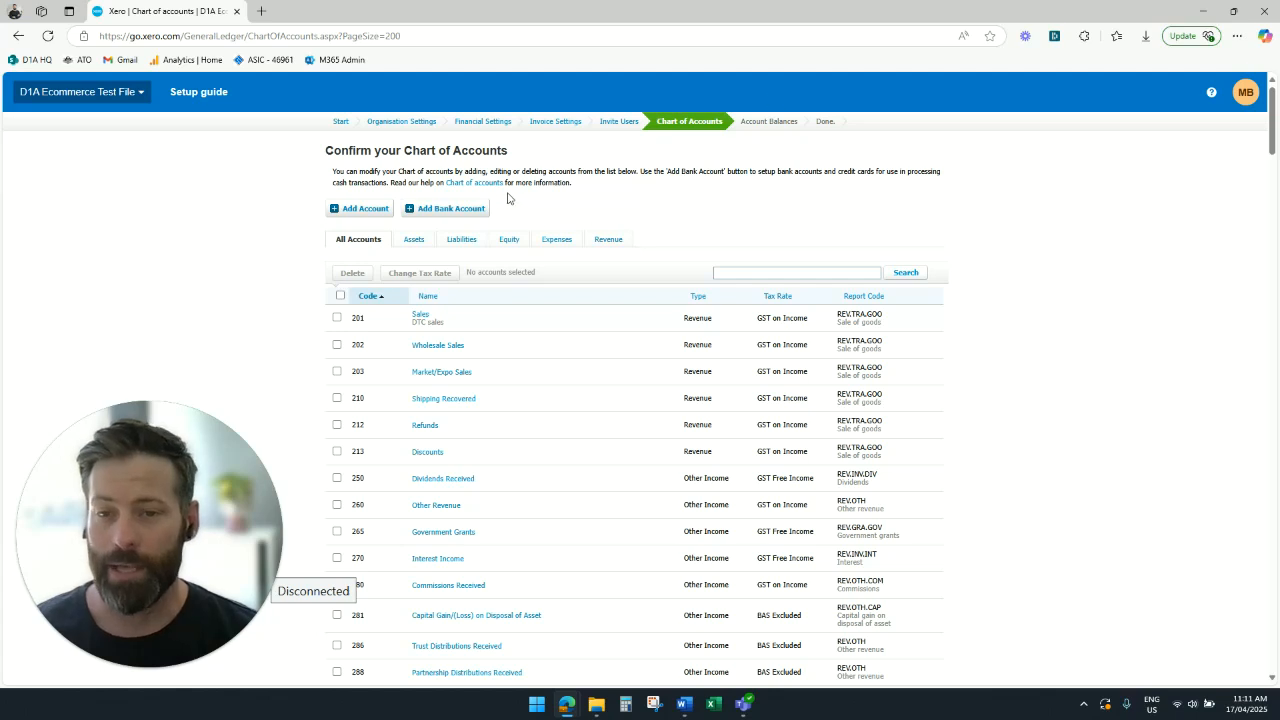
- Start adding an ANZ (AU) bank account named "Trading account" with the account type Everyday (day-to-day)
left_click(459, 210)
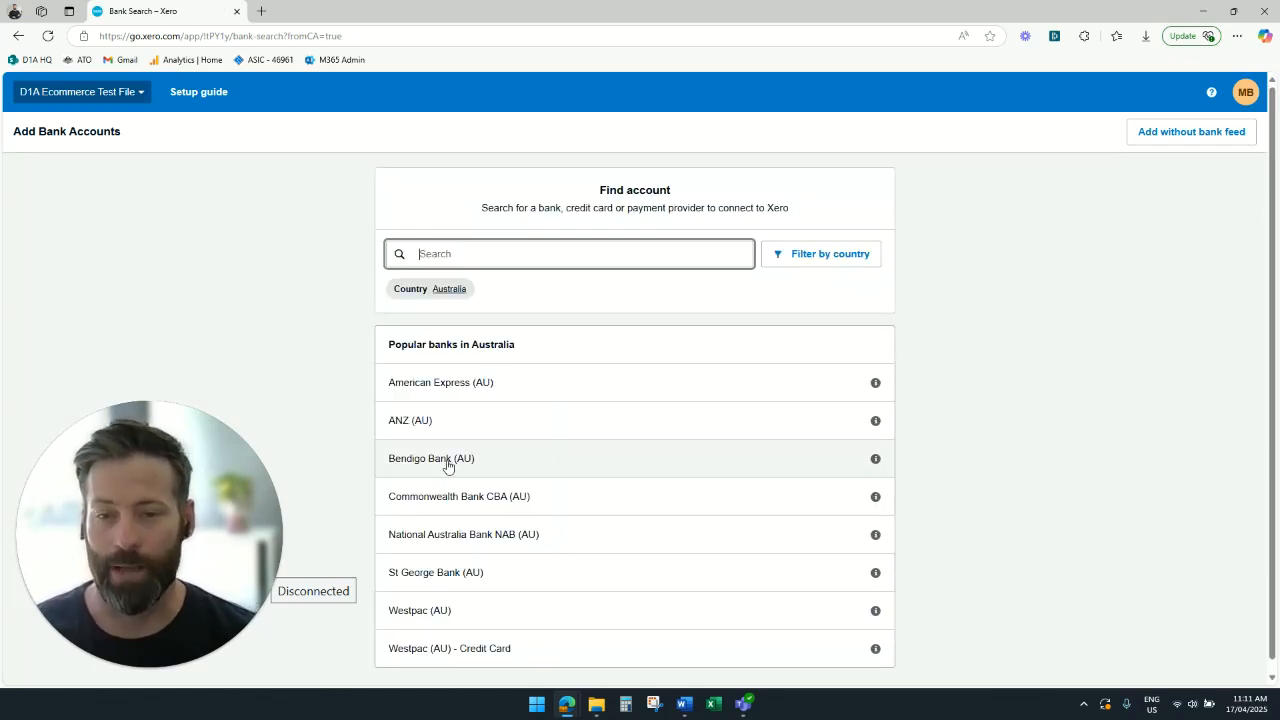
left_click(436, 432)
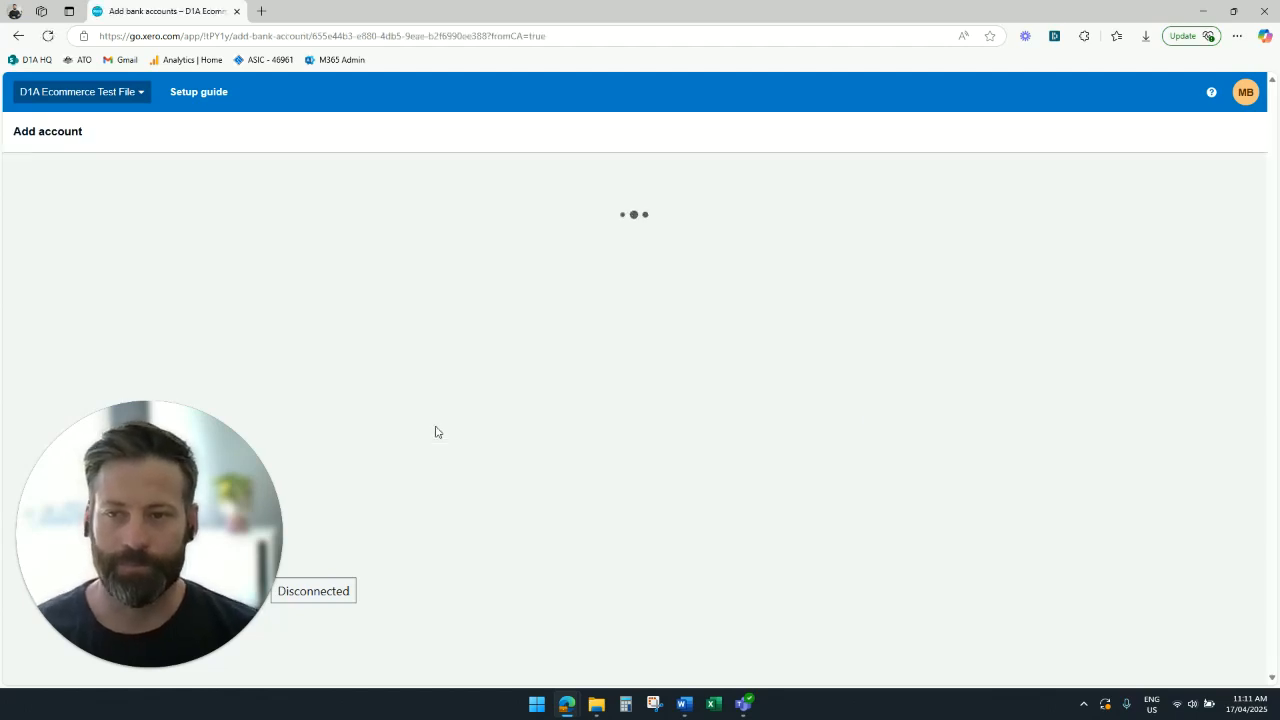
left_click(544, 256)
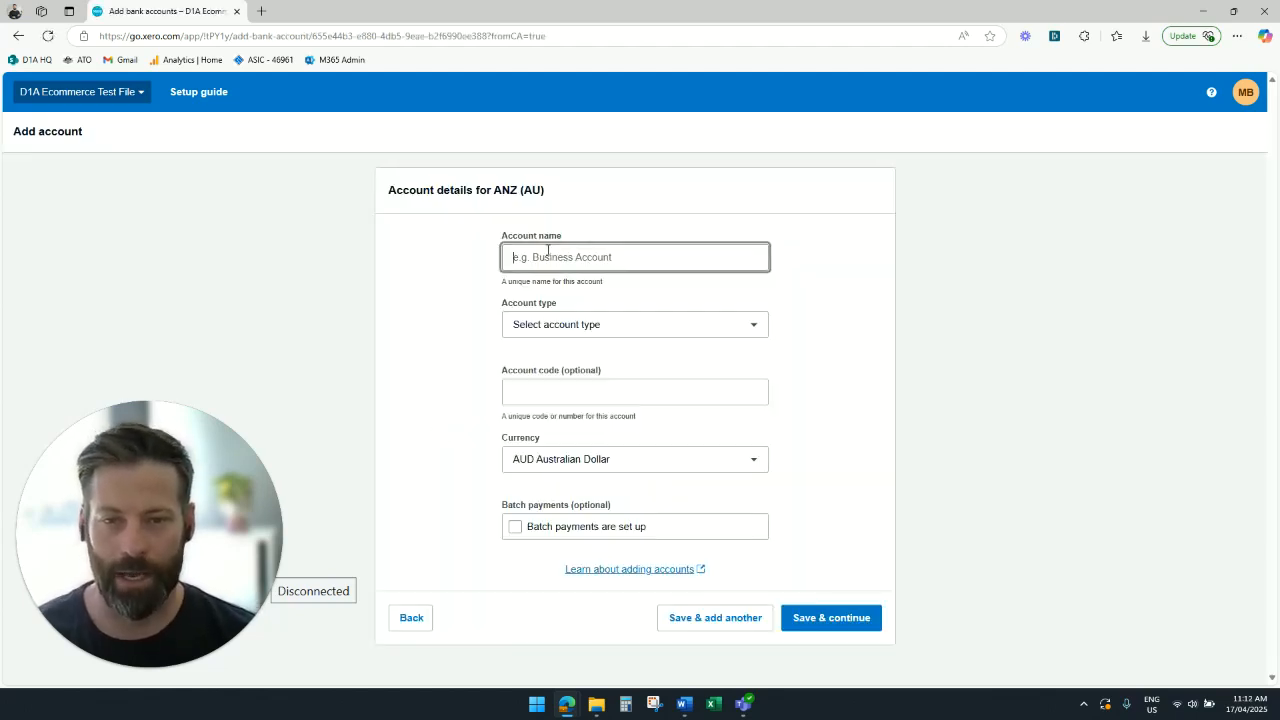
type("Tr")
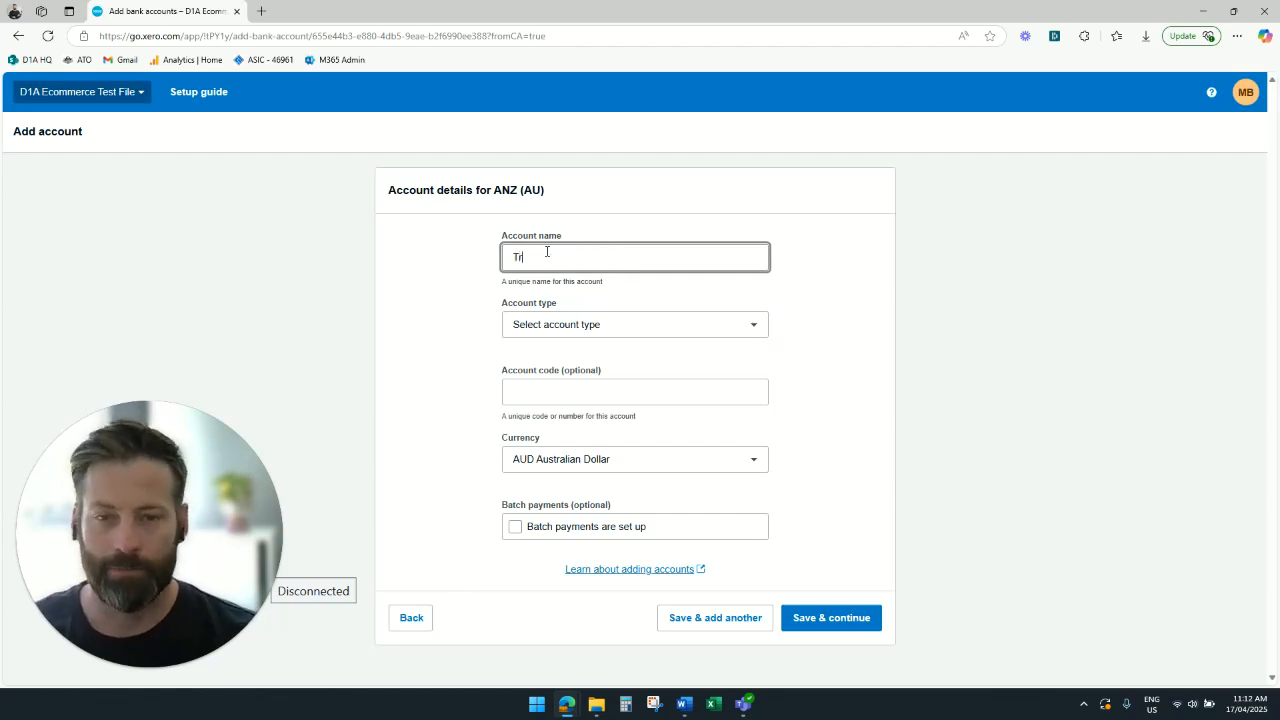
type("ading account")
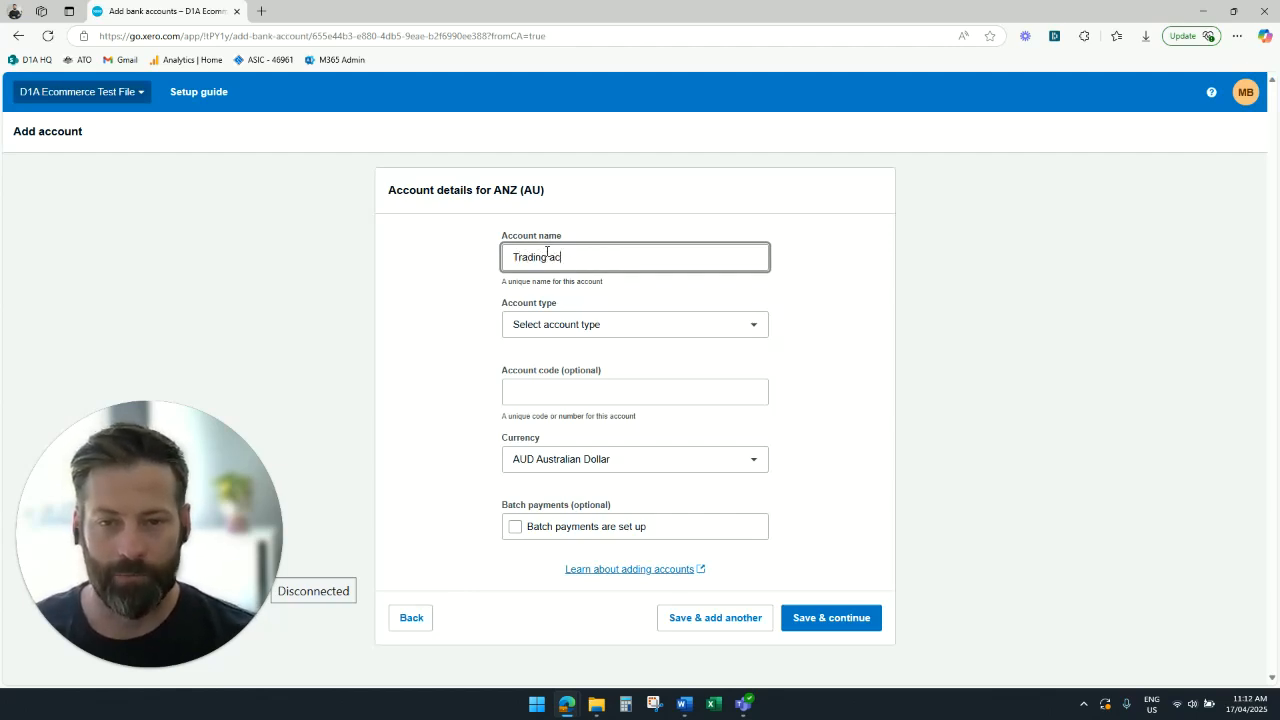
key("Tab")
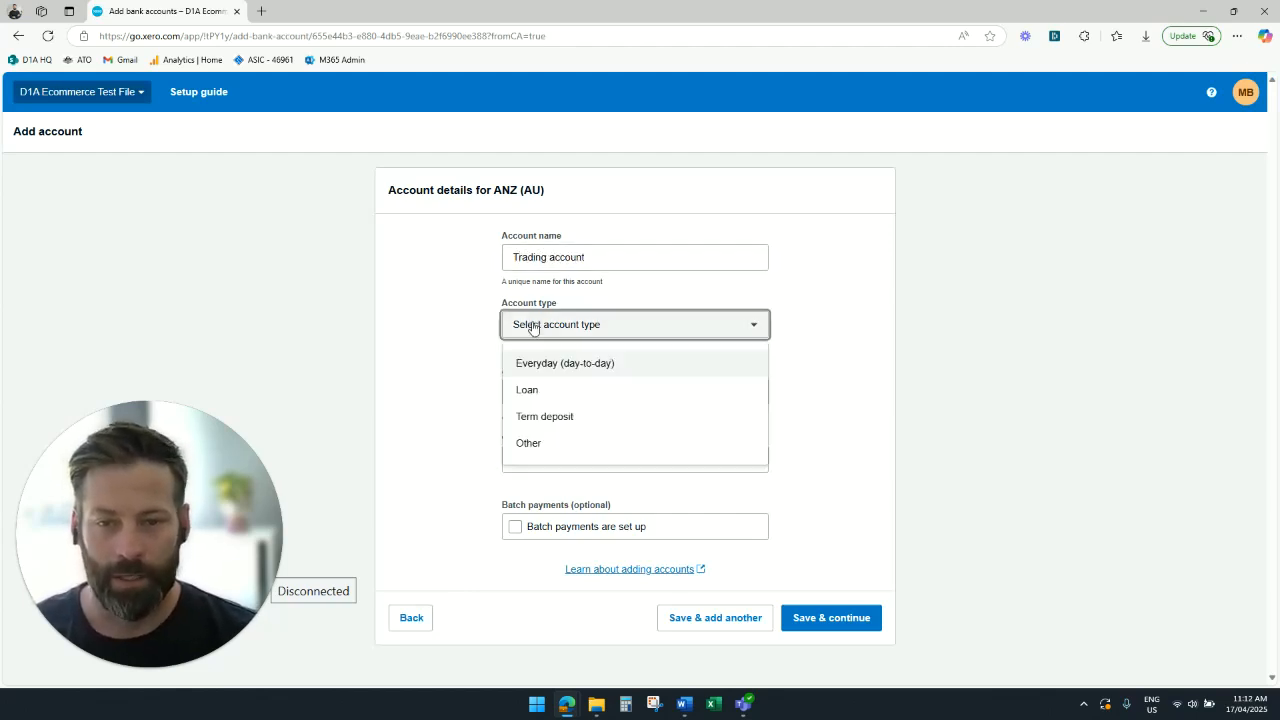
left_click(574, 366)
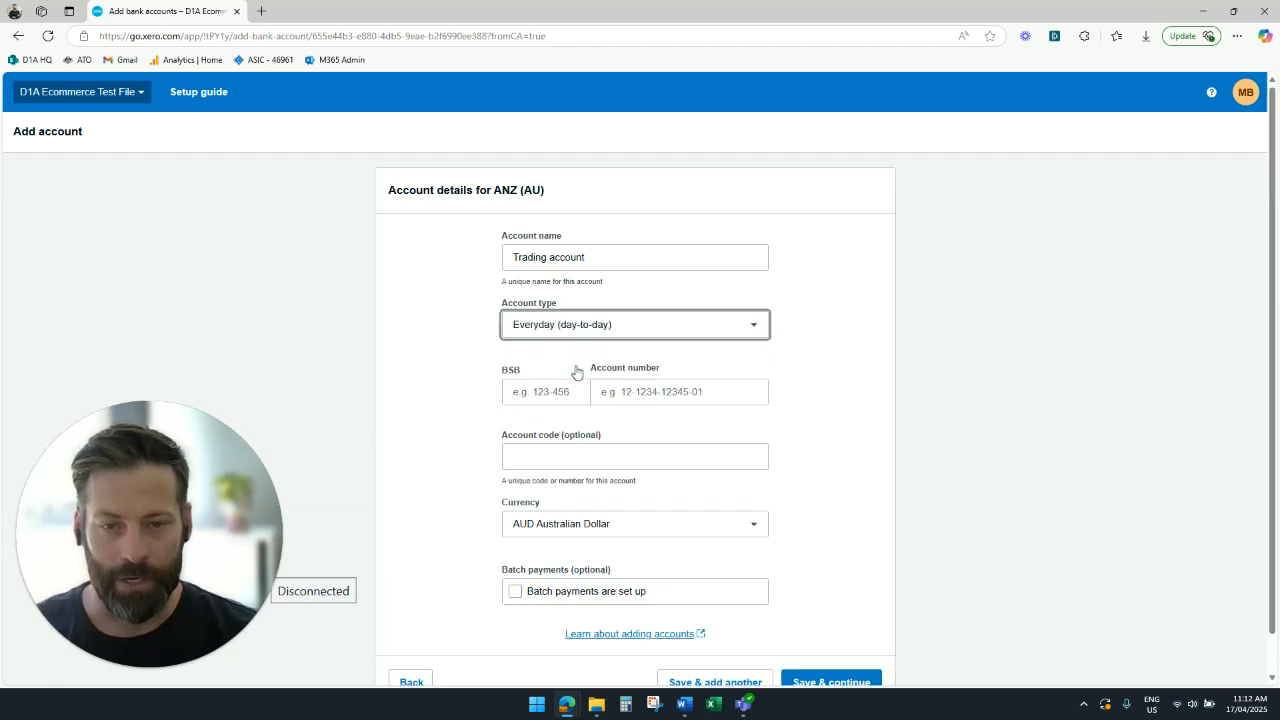
- Leave the bank account form without saving, skipping the BSB and account number, and return to the Chart of Accounts
left_click(676, 391)
scroll(676, 391, "down", 1)
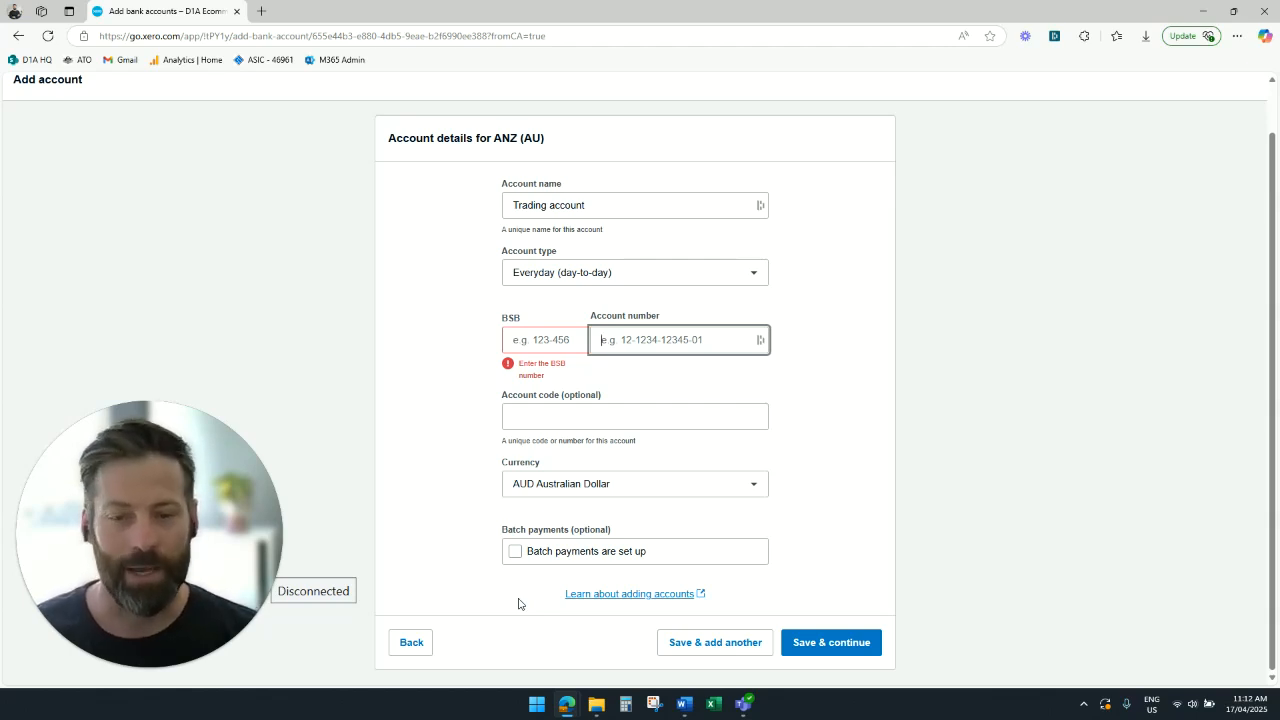
left_click(411, 642)
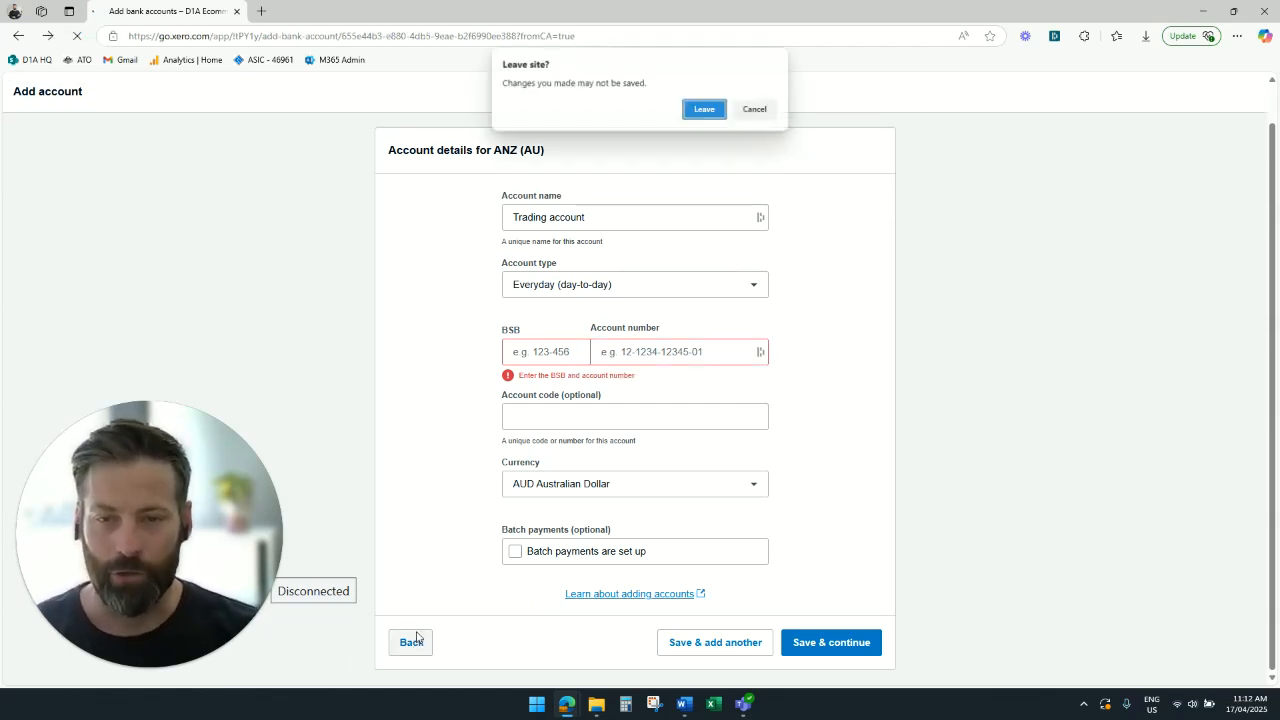
left_click(708, 109)
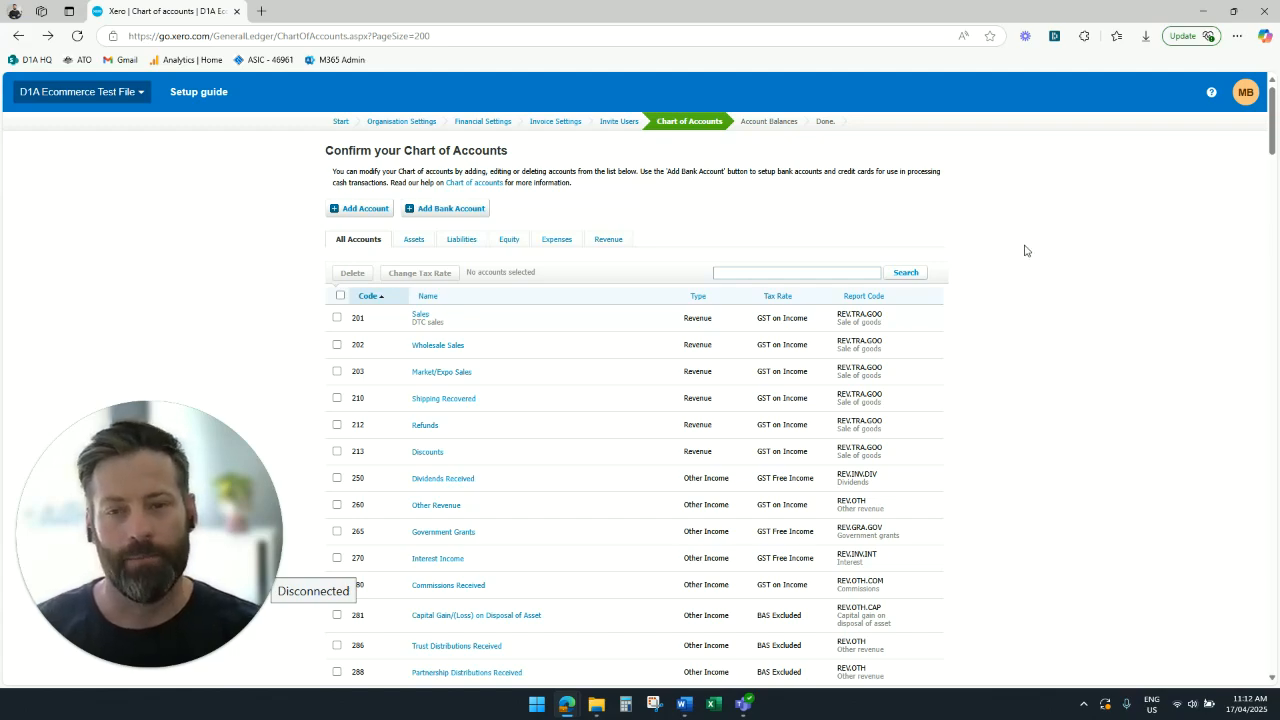
- Finish customising the Chart of Accounts and continue the setup without adding any bank accounts
scroll(1025, 250, "down", 15)
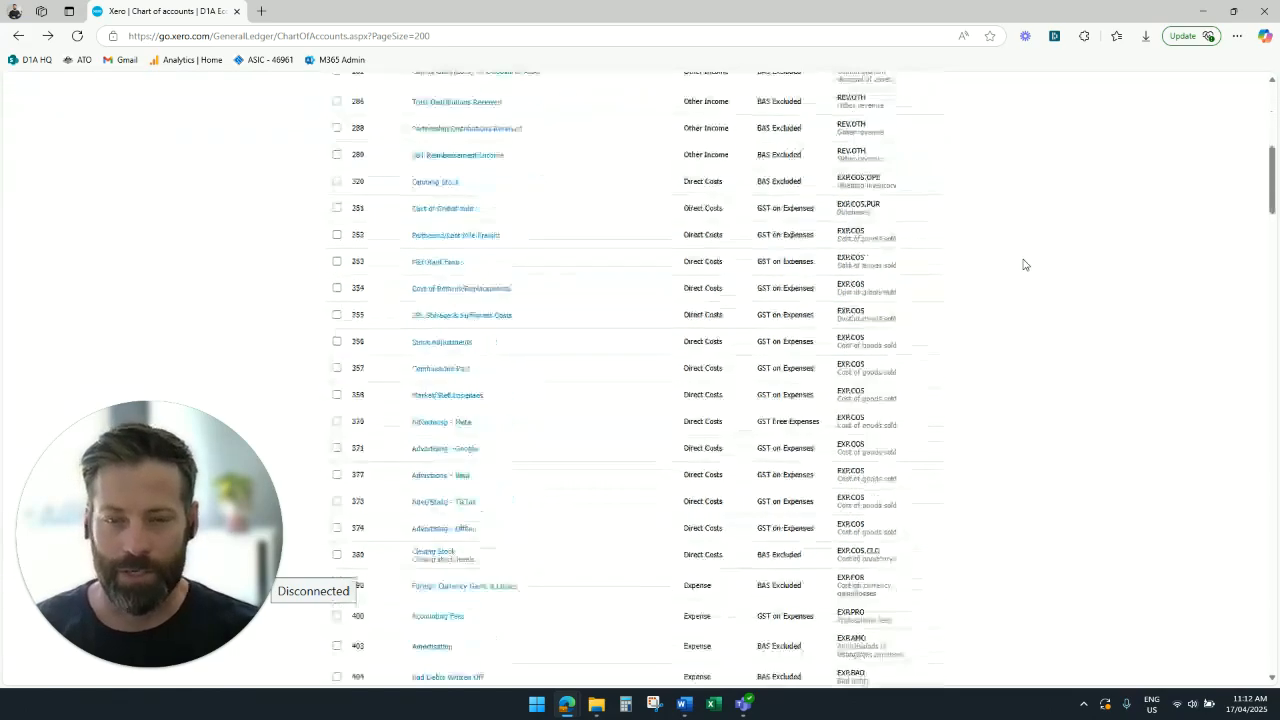
scroll(1035, 309, "down", 15)
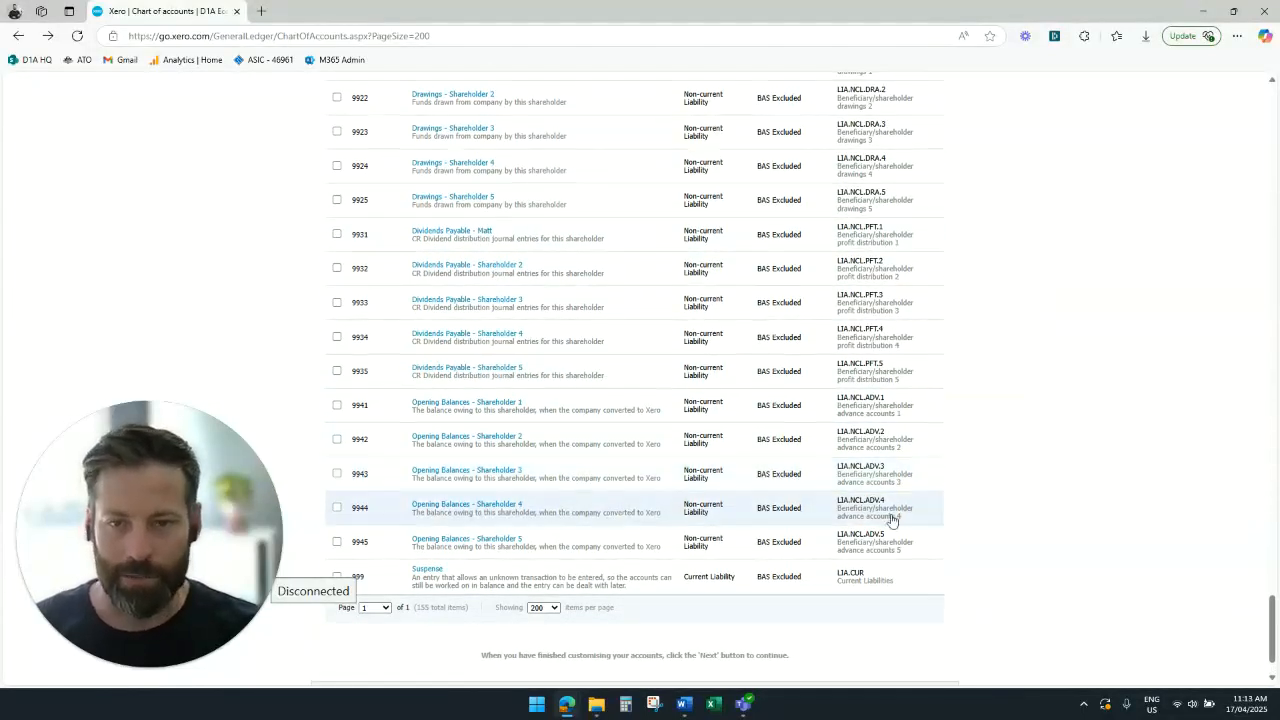
left_click(905, 636)
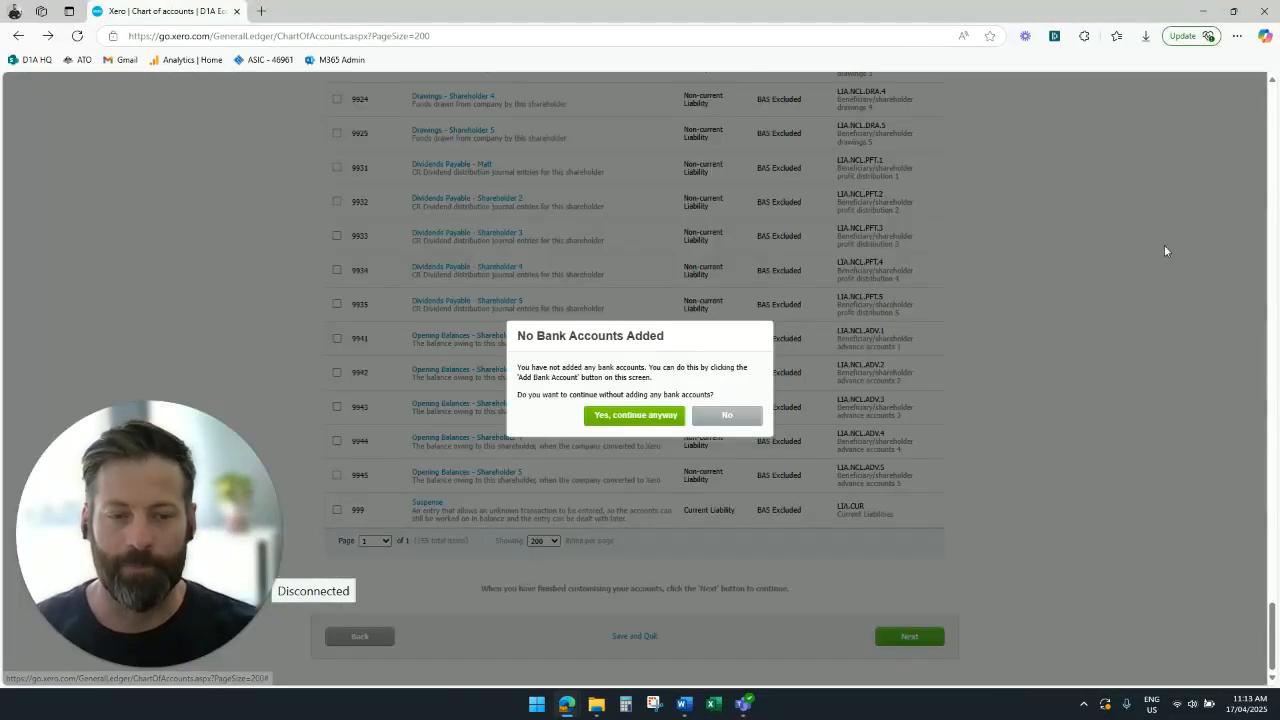
left_click(642, 416)
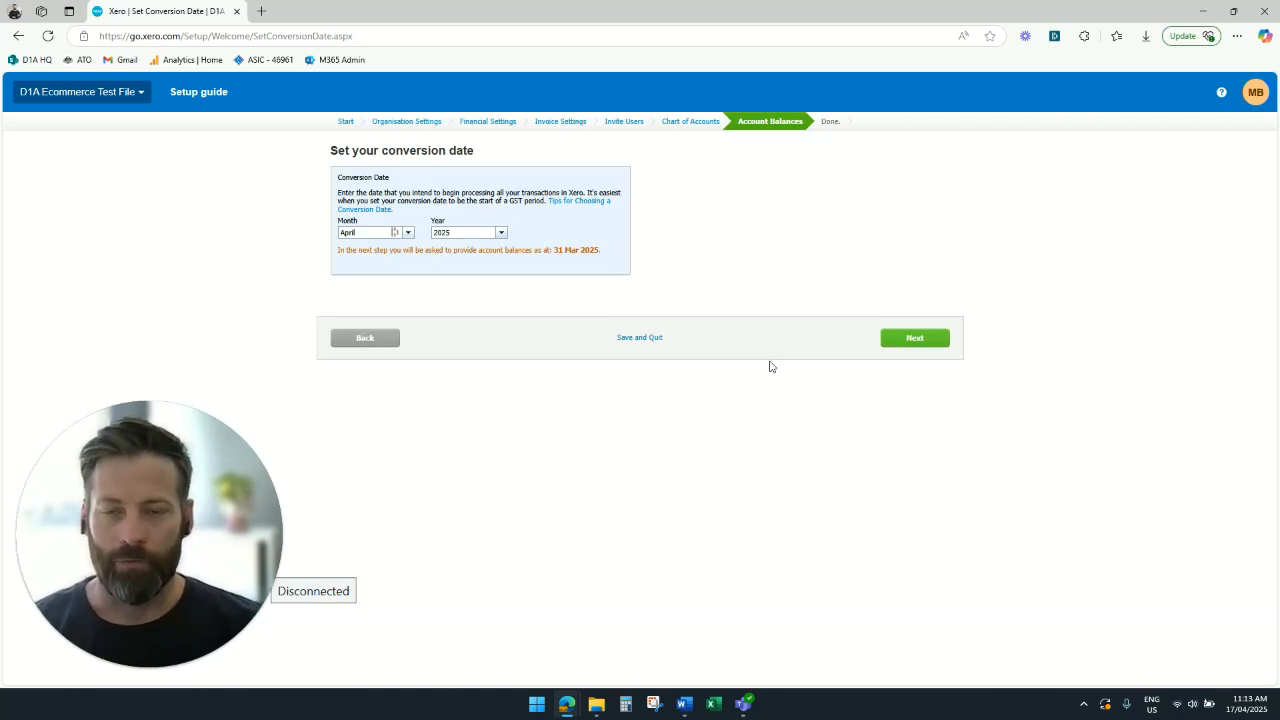
- Accept April 2025 as the conversion date and proceed without entering any opening account balances
left_click(913, 340)
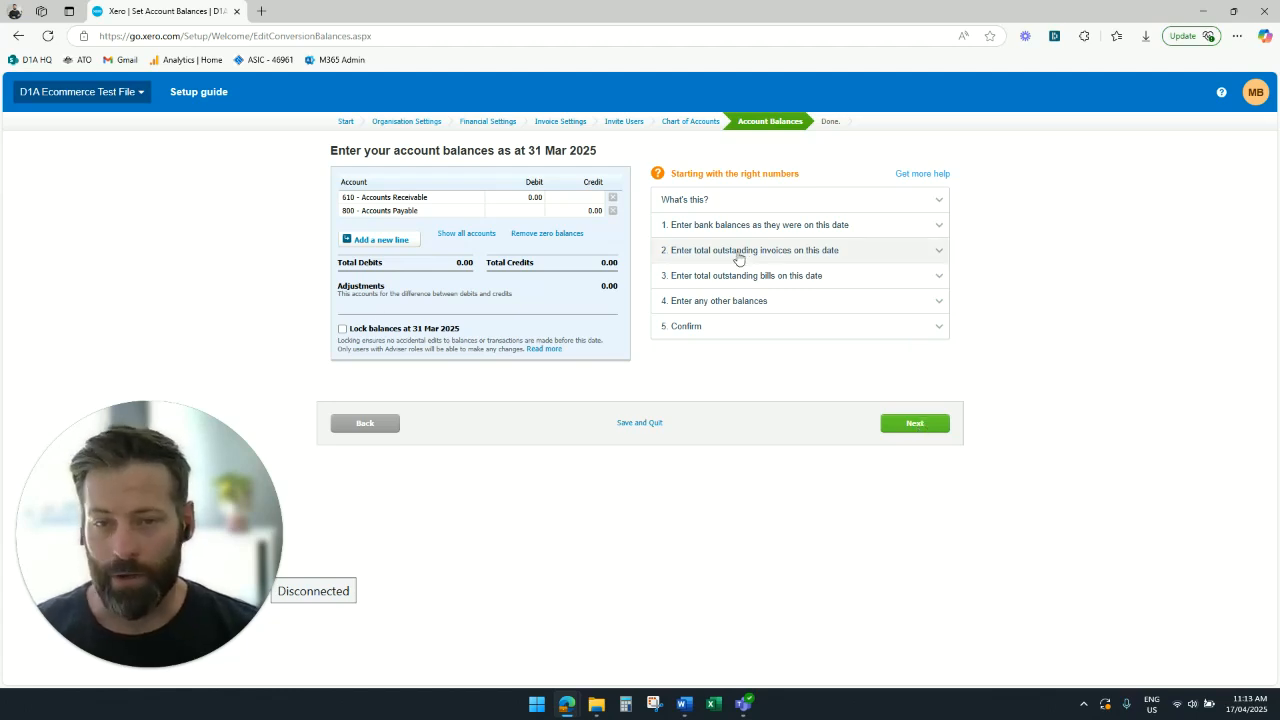
left_click(921, 424)
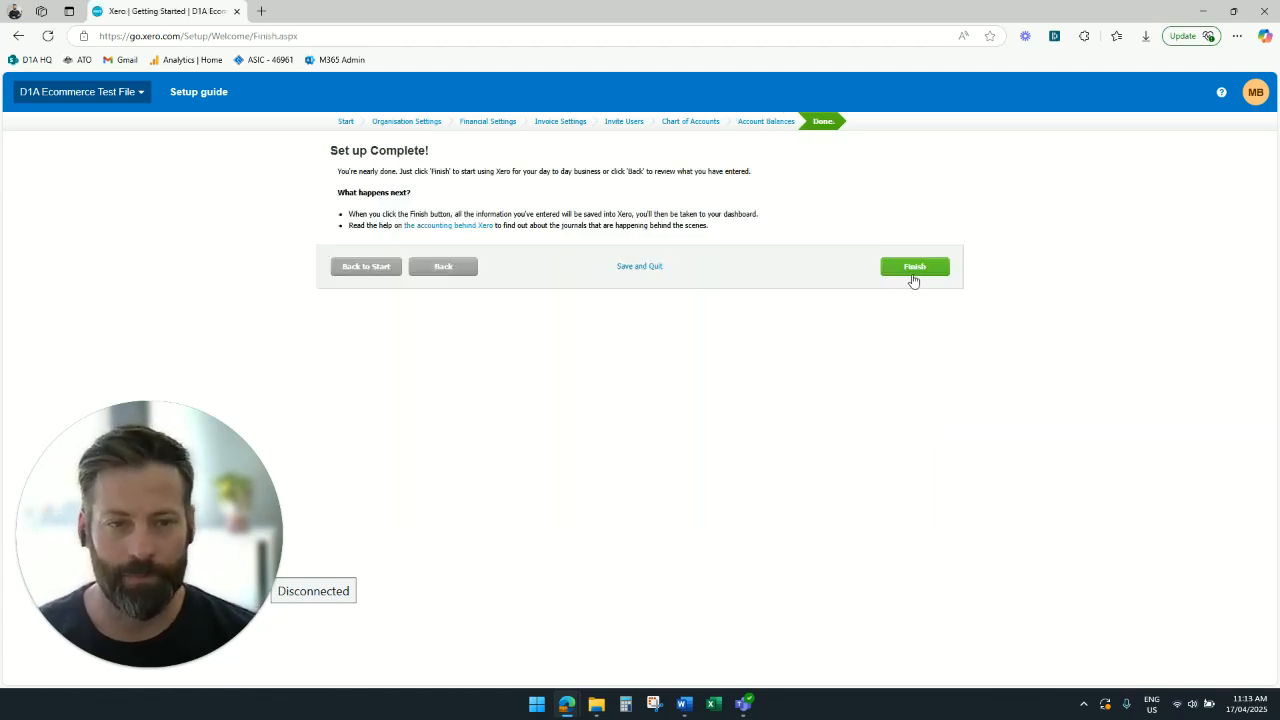
- Complete the setup guide and open the organisation's currency settings
left_click(913, 273)
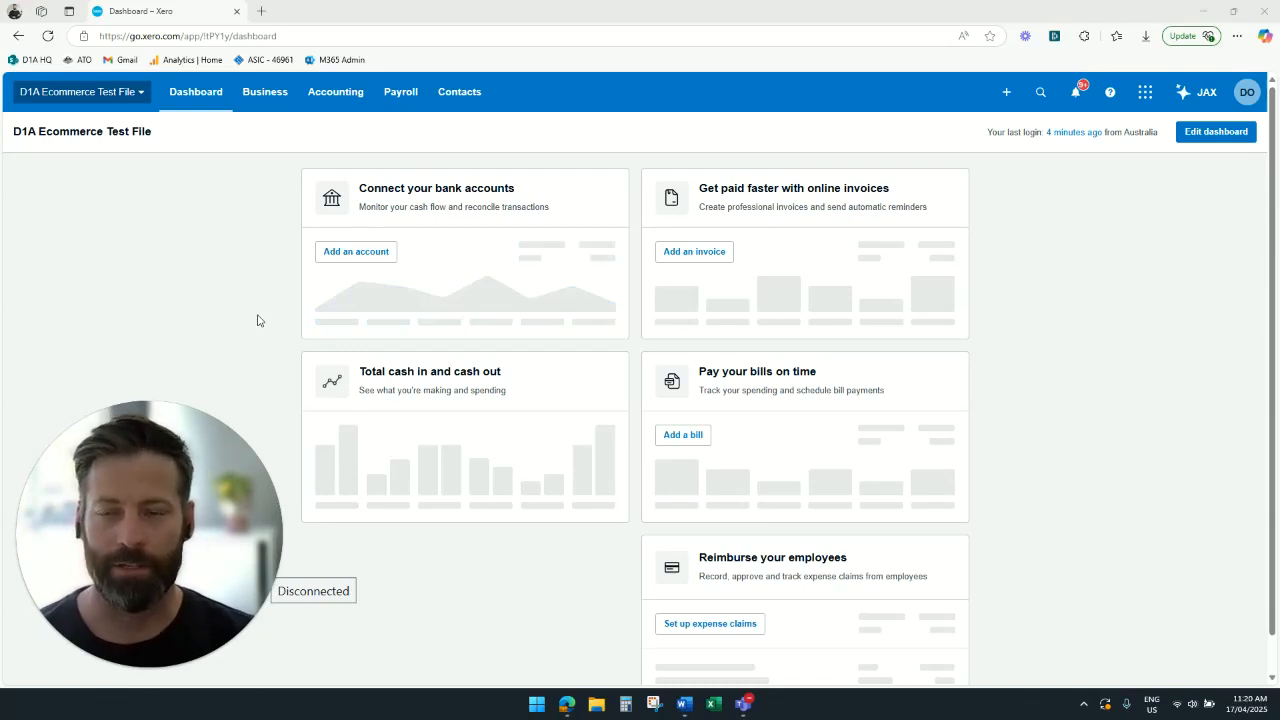
left_click(115, 92)
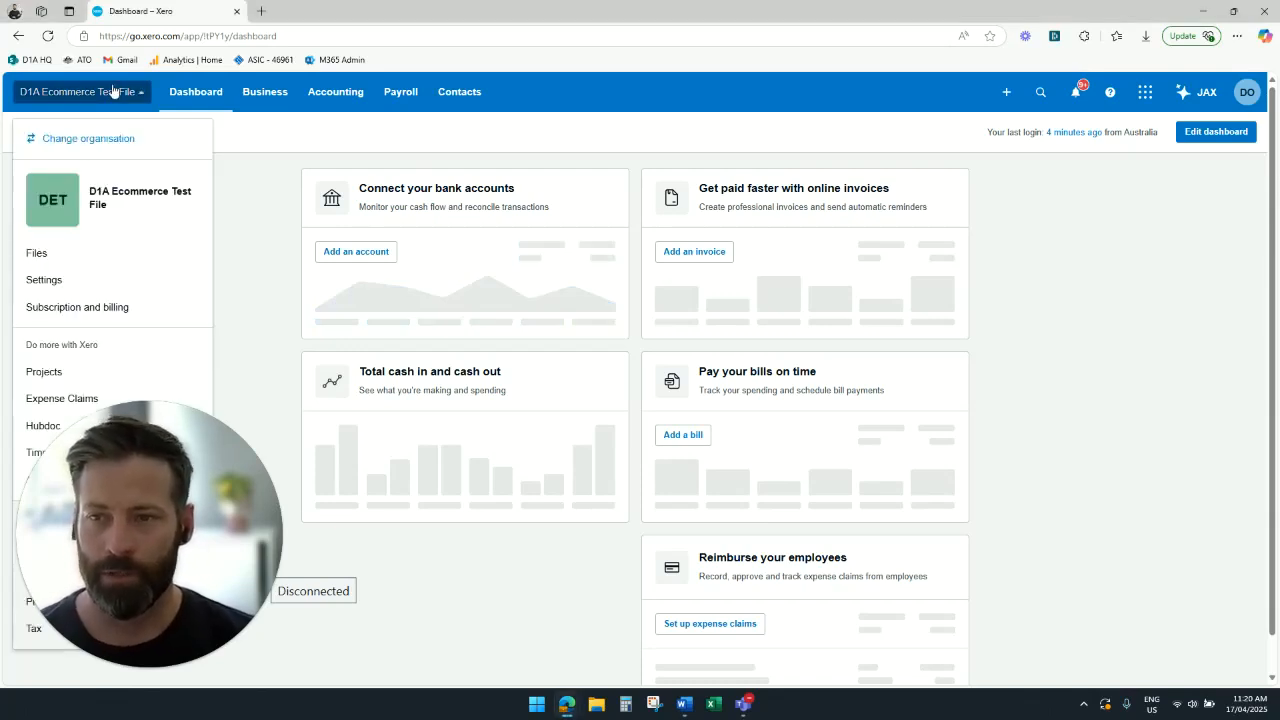
left_click(44, 280)
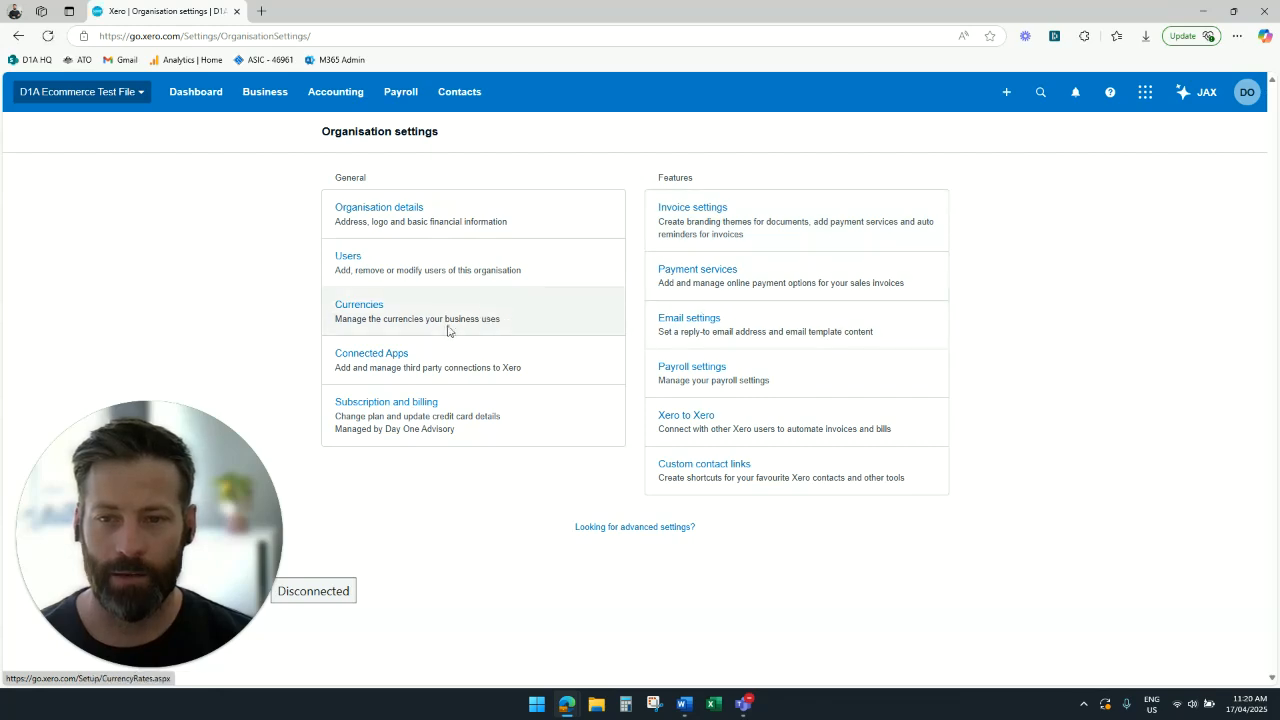
left_click(448, 332)
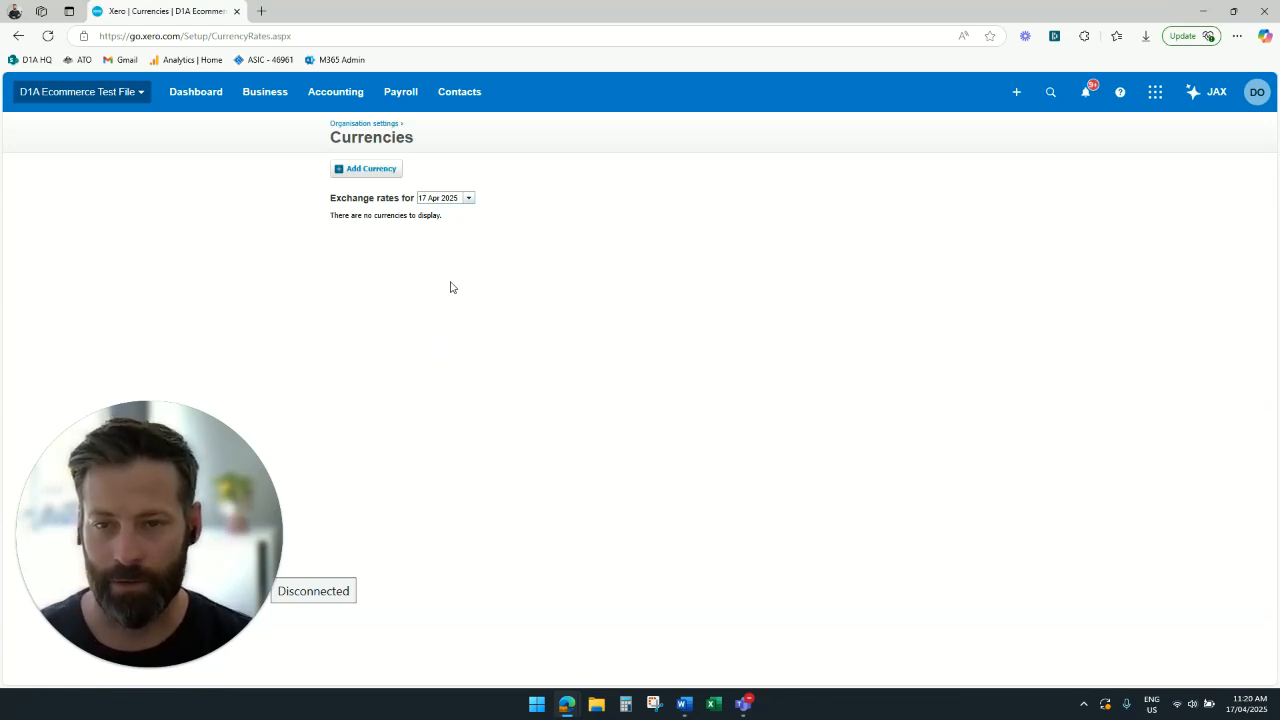
- Add USD United States Dollar to the organisation's currencies
left_click(370, 169)
left_click(501, 399)
type("us")
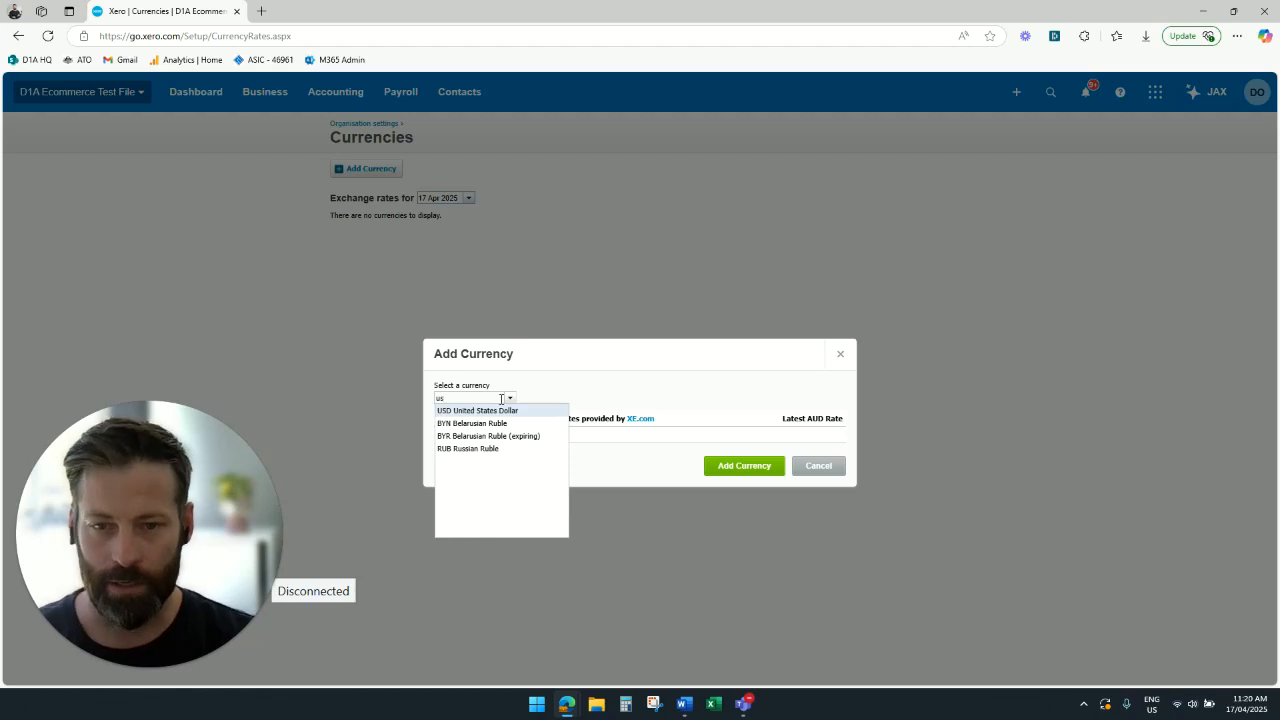
left_click(494, 412)
left_click(716, 479)
- Add CAD Canadian Dollar as another currency for the organisation
left_click(348, 221)
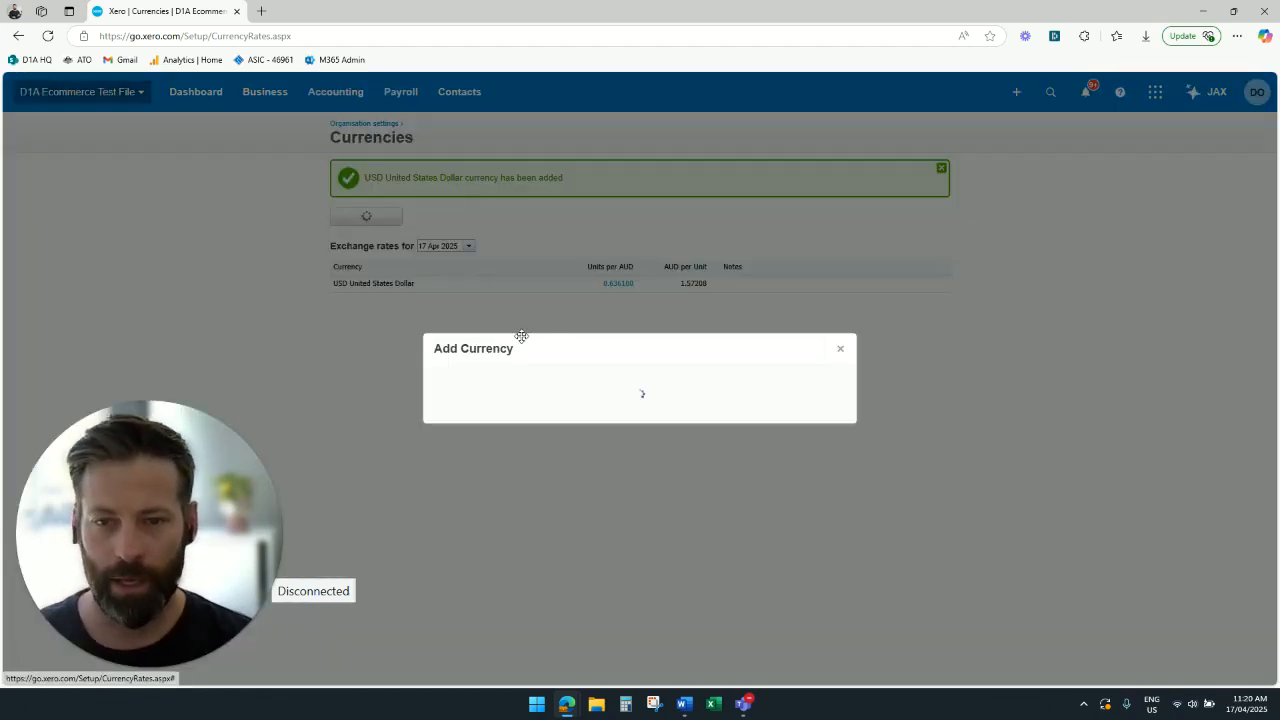
left_click(478, 392)
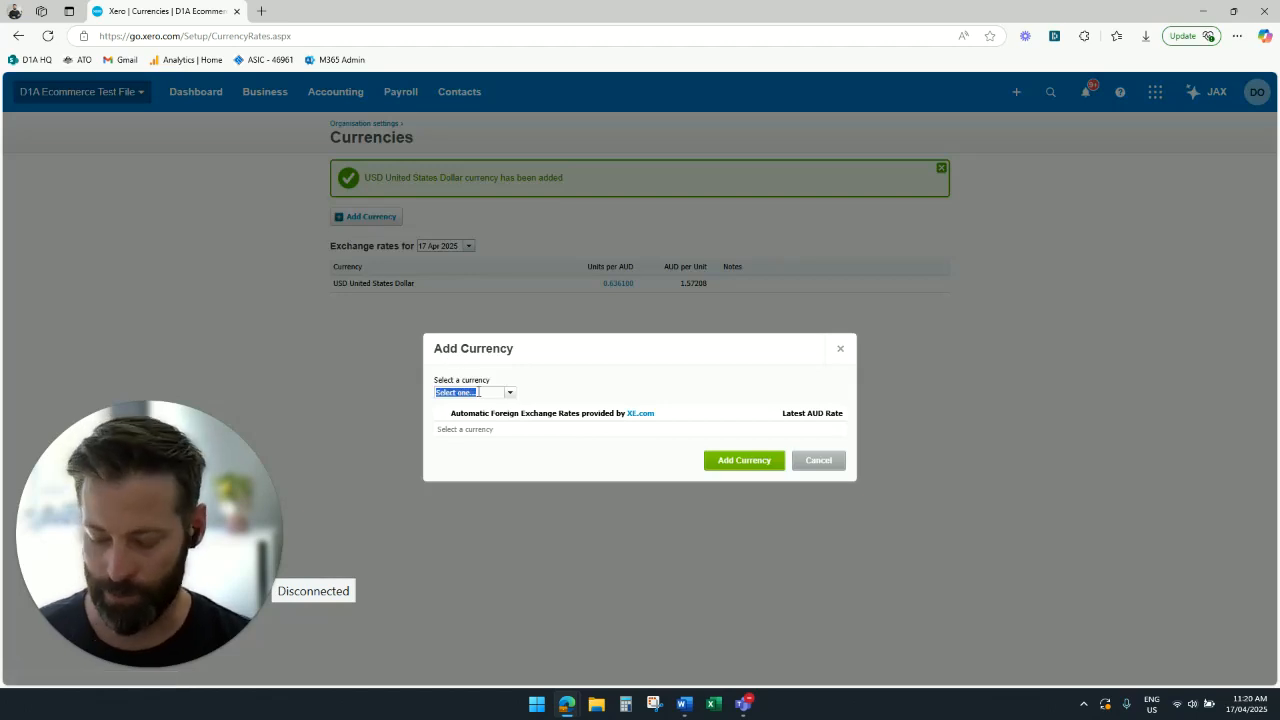
type("cad")
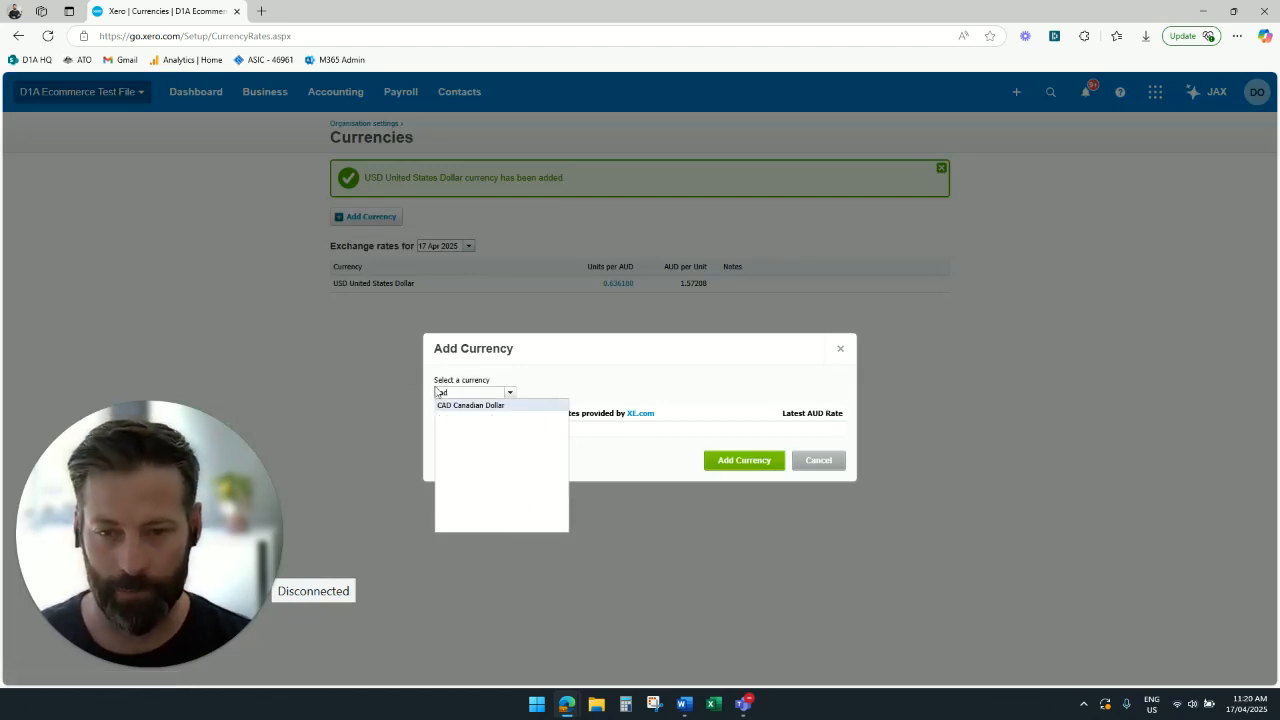
left_click(468, 405)
left_click(739, 474)
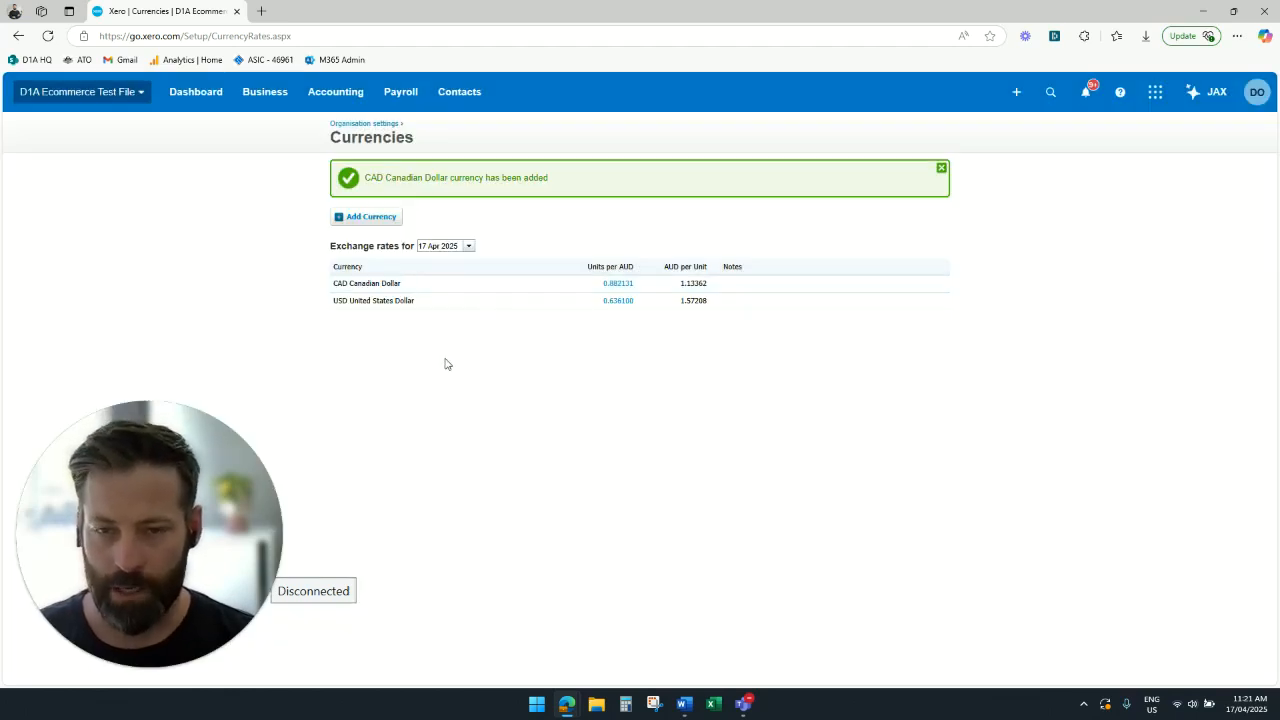
left_click(378, 216)
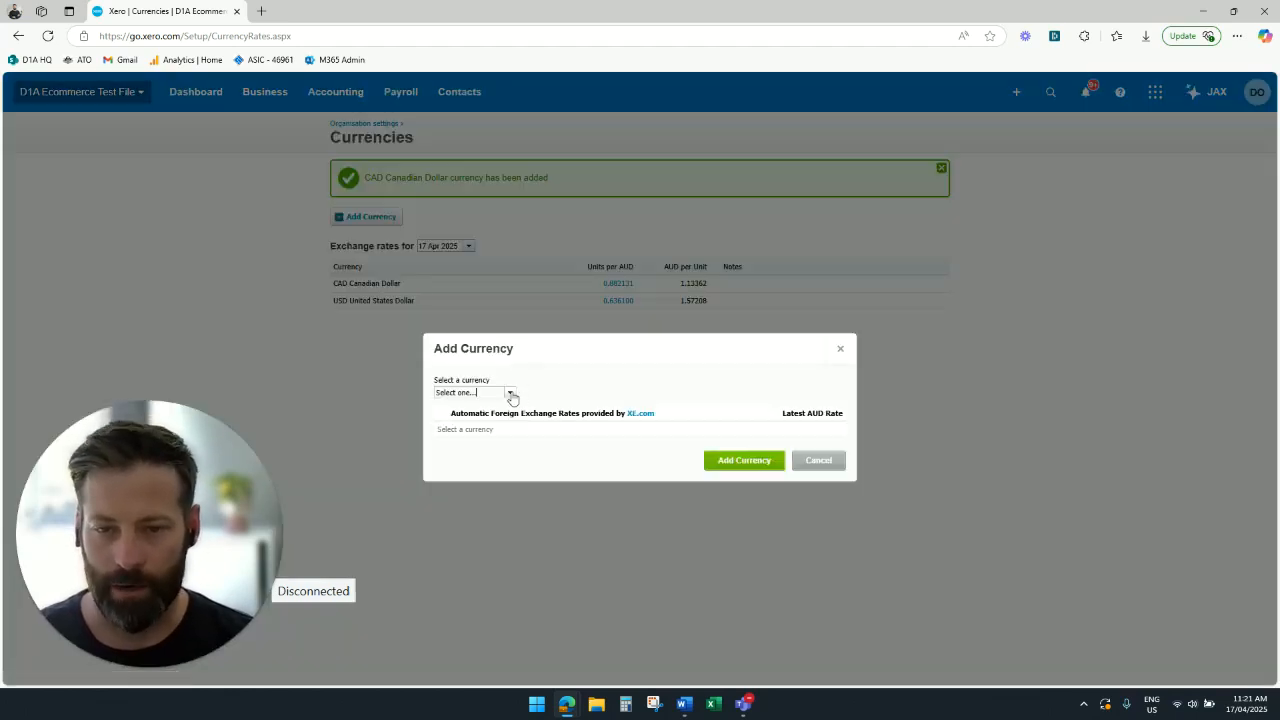
left_click(512, 393)
left_click(634, 381)
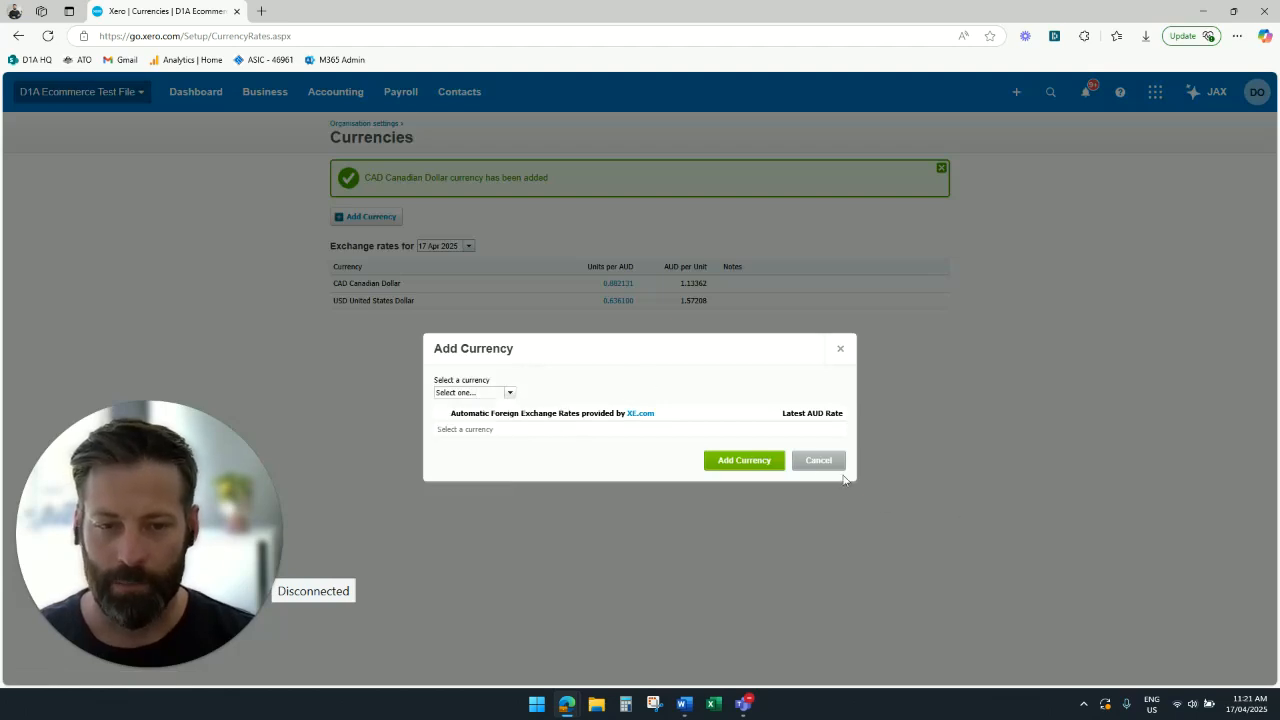
left_click(812, 463)
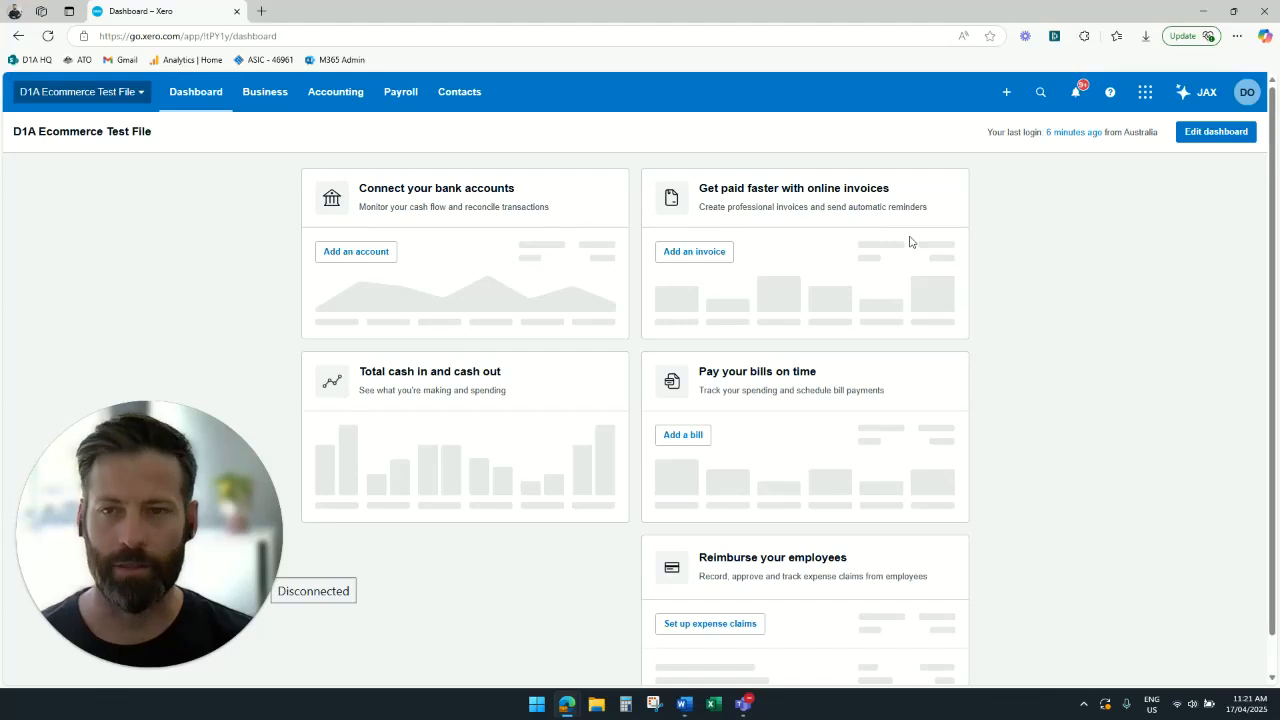
- Find the GST account in the Chart of Accounts by searching "gst" and set it to show on the dashboard watchlist
left_click(337, 96)
left_click(330, 373)
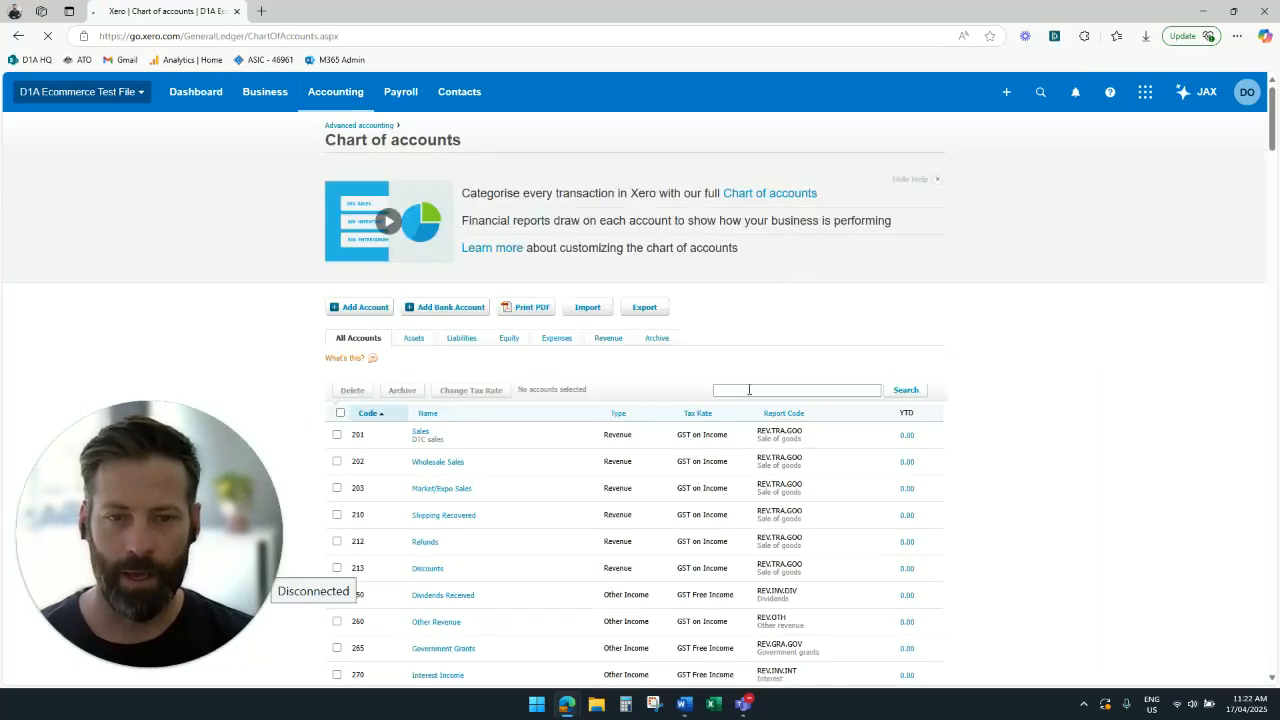
left_click(748, 391)
type("gst")
key("Return")
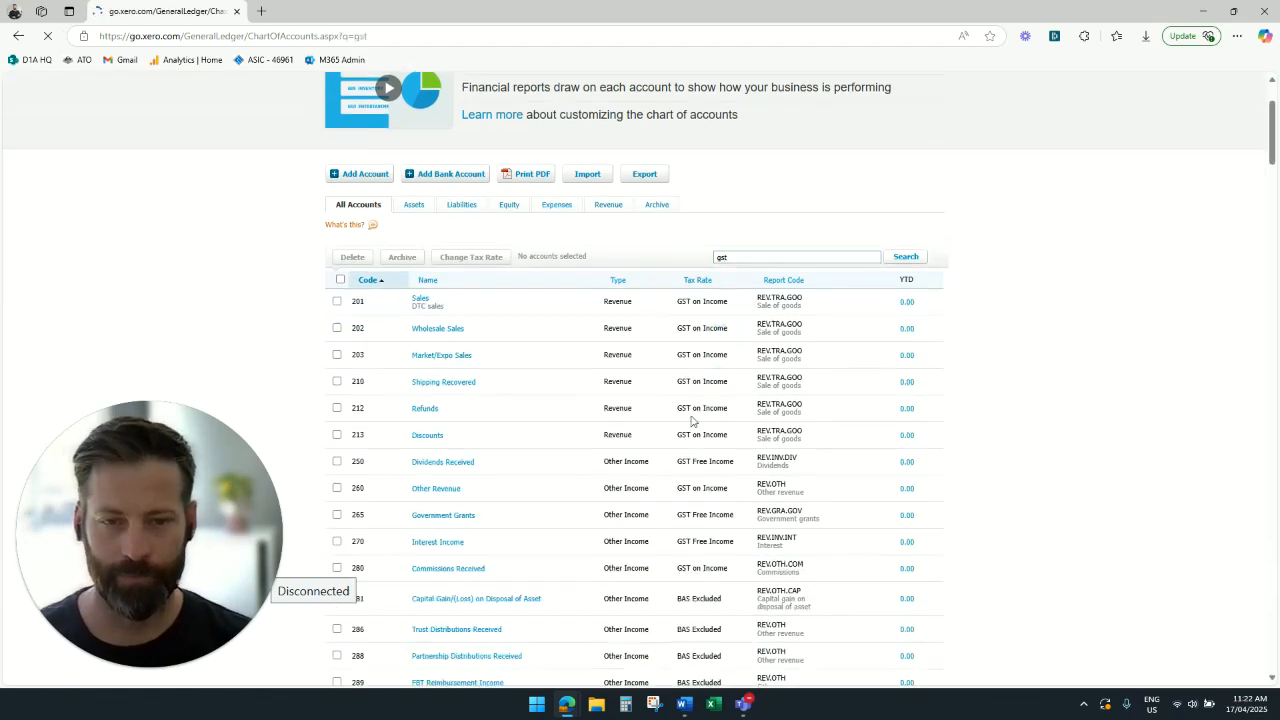
left_click(424, 432)
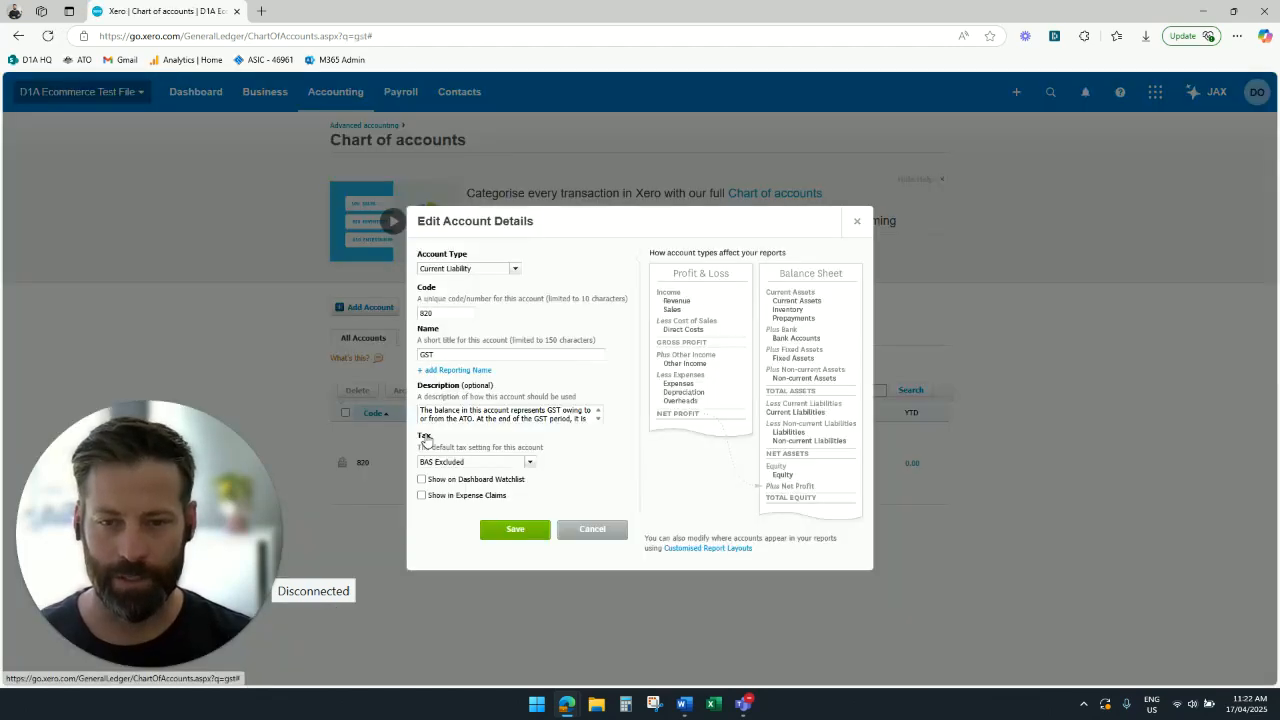
left_click(422, 479)
left_click(518, 532)
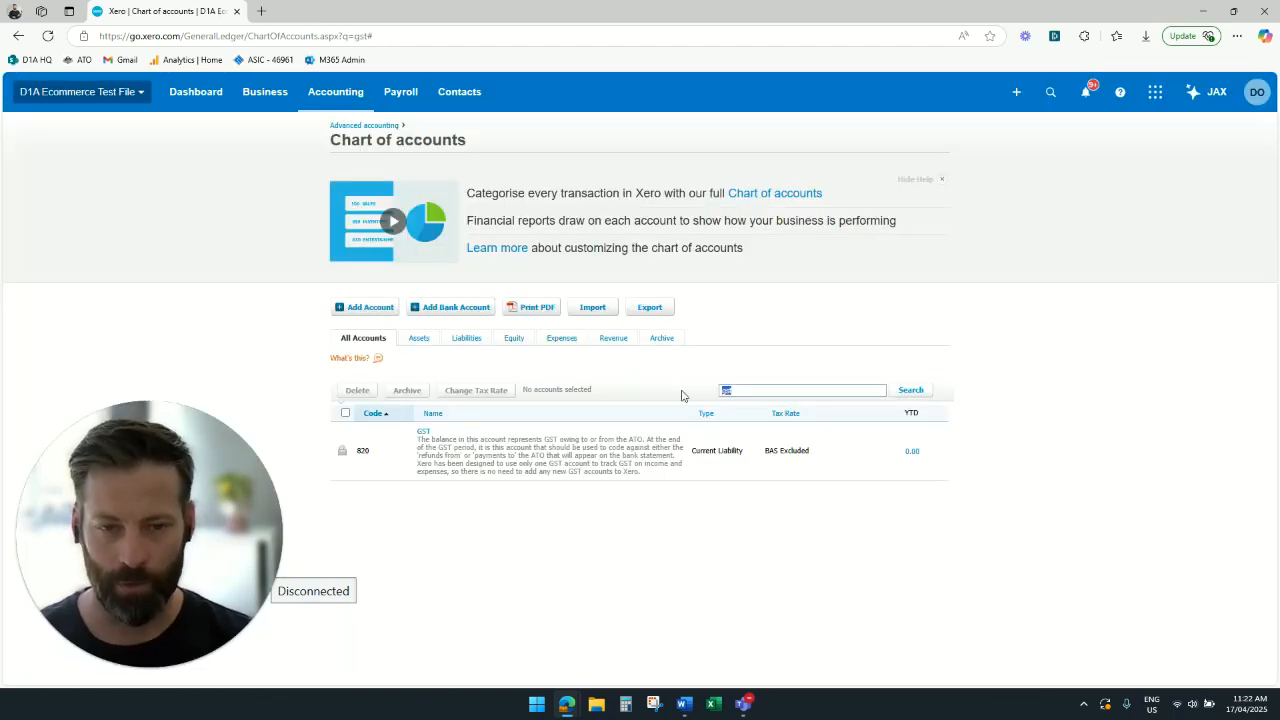
- Search the accounts for "payg" and set PAYG Withholdings Payable to show on the dashboard watchlist
type("payg")
key("Return")
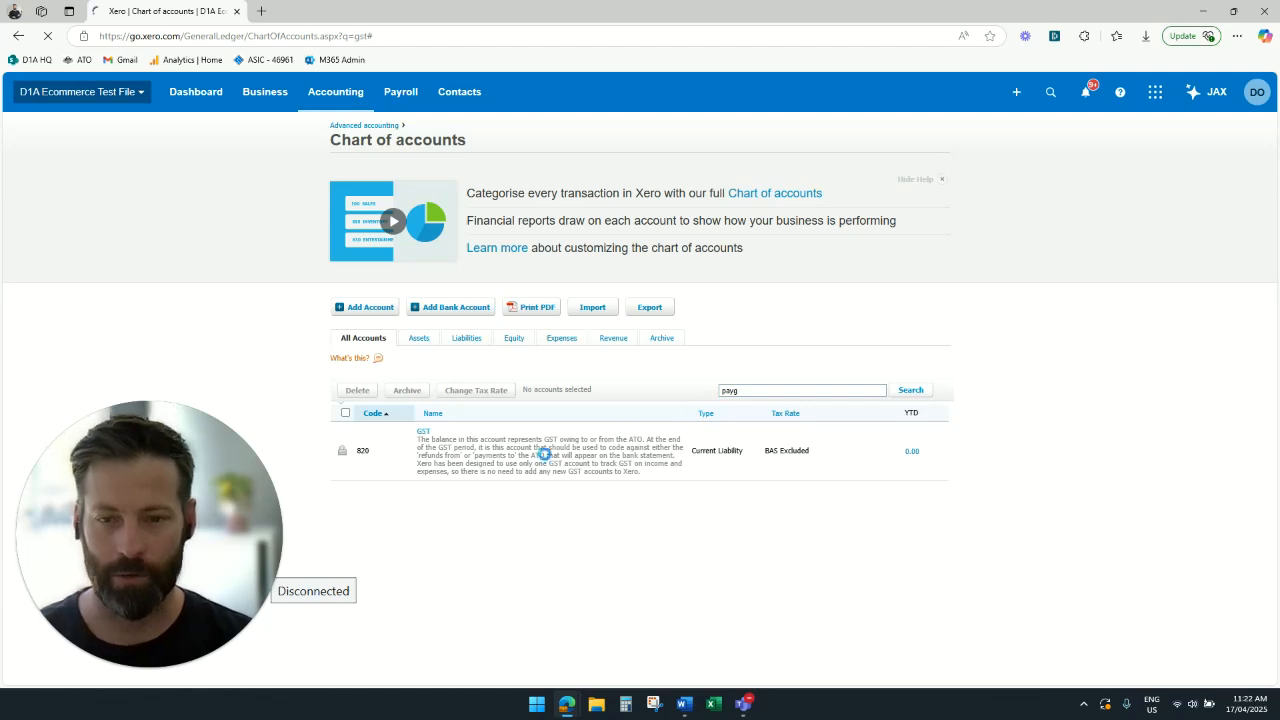
left_click(470, 431)
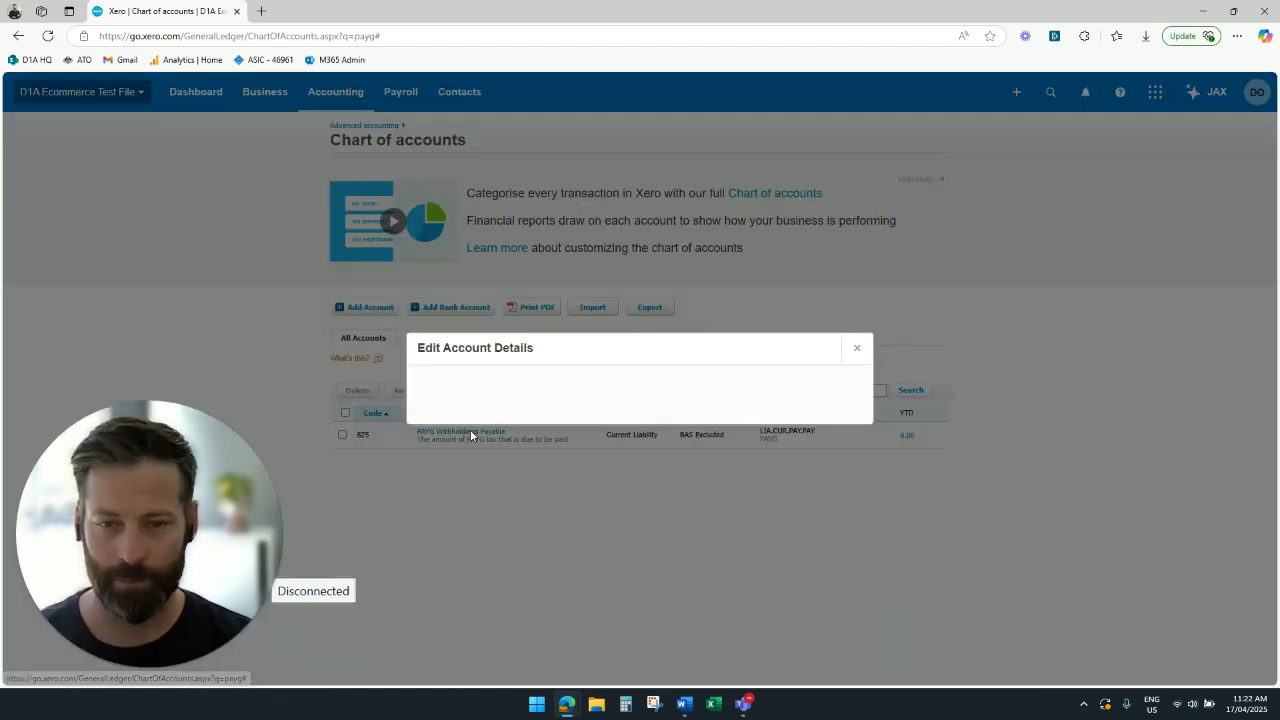
left_click(515, 536)
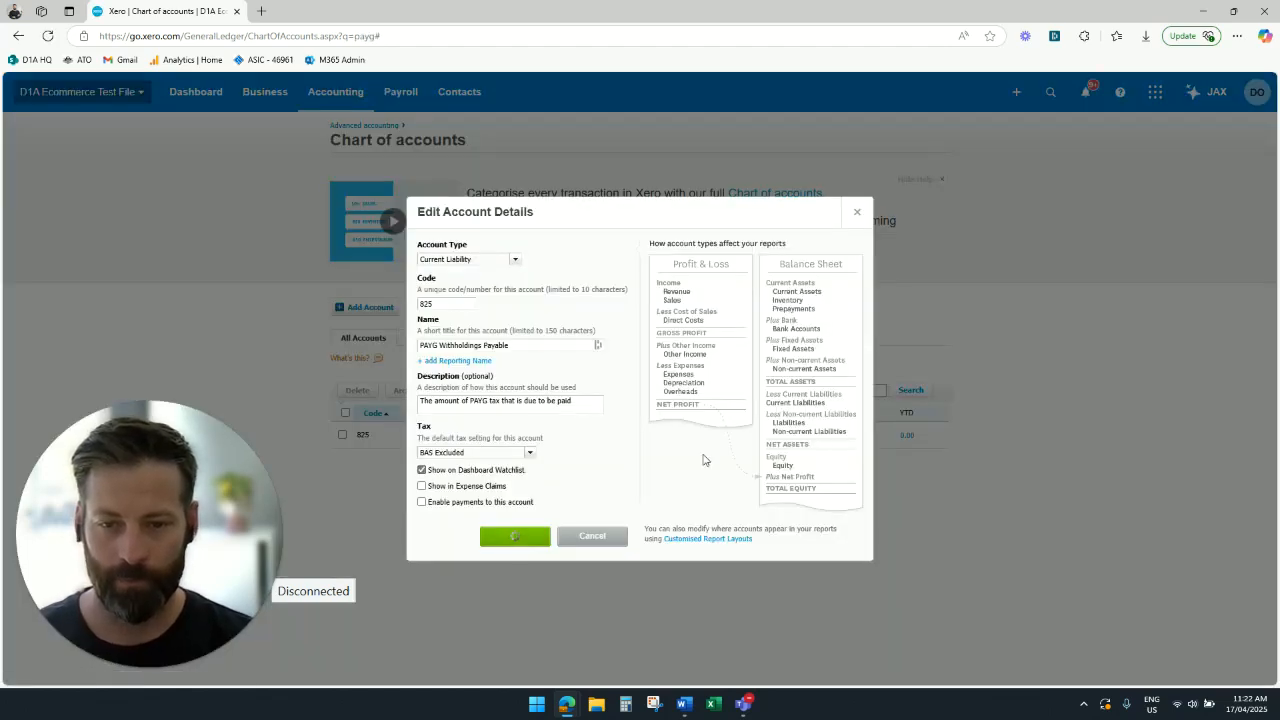
- Search the accounts for "super", set Superannuation Payable to show on the dashboard watchlist, and return to the dashboard
left_click_drag(745, 390, 703, 395)
type("super")
key("Return")
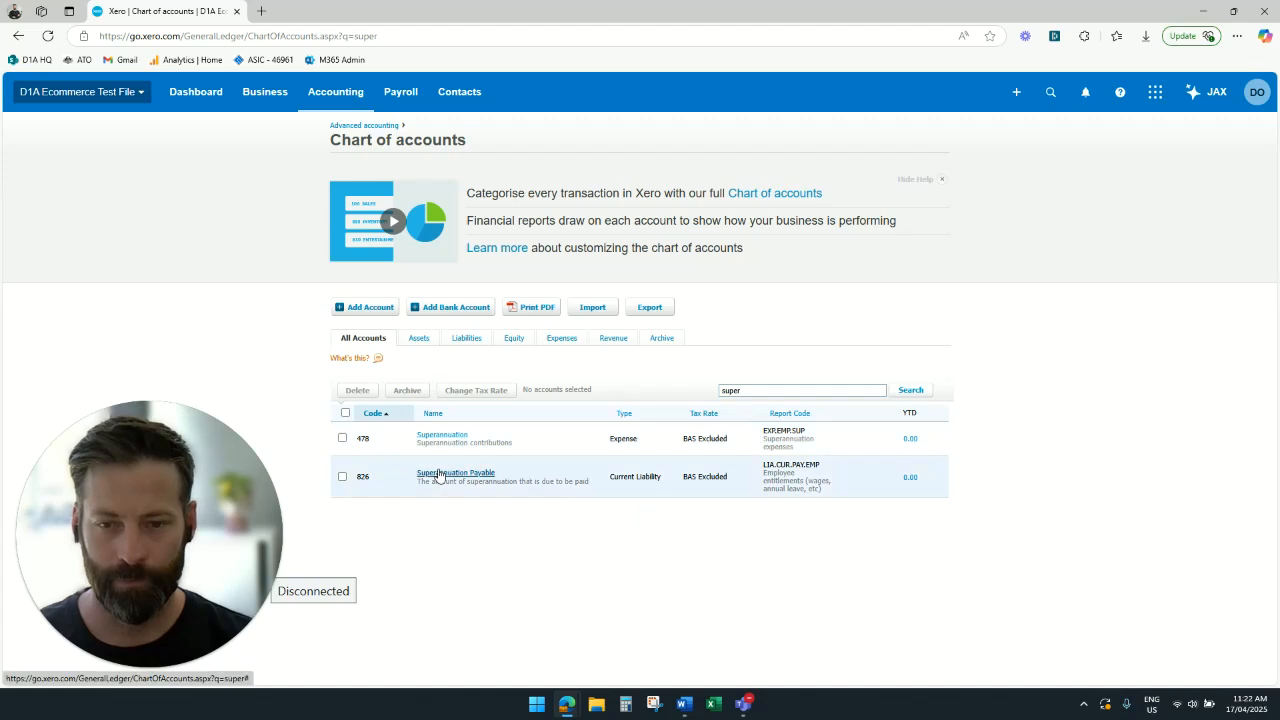
left_click(432, 474)
left_click(421, 470)
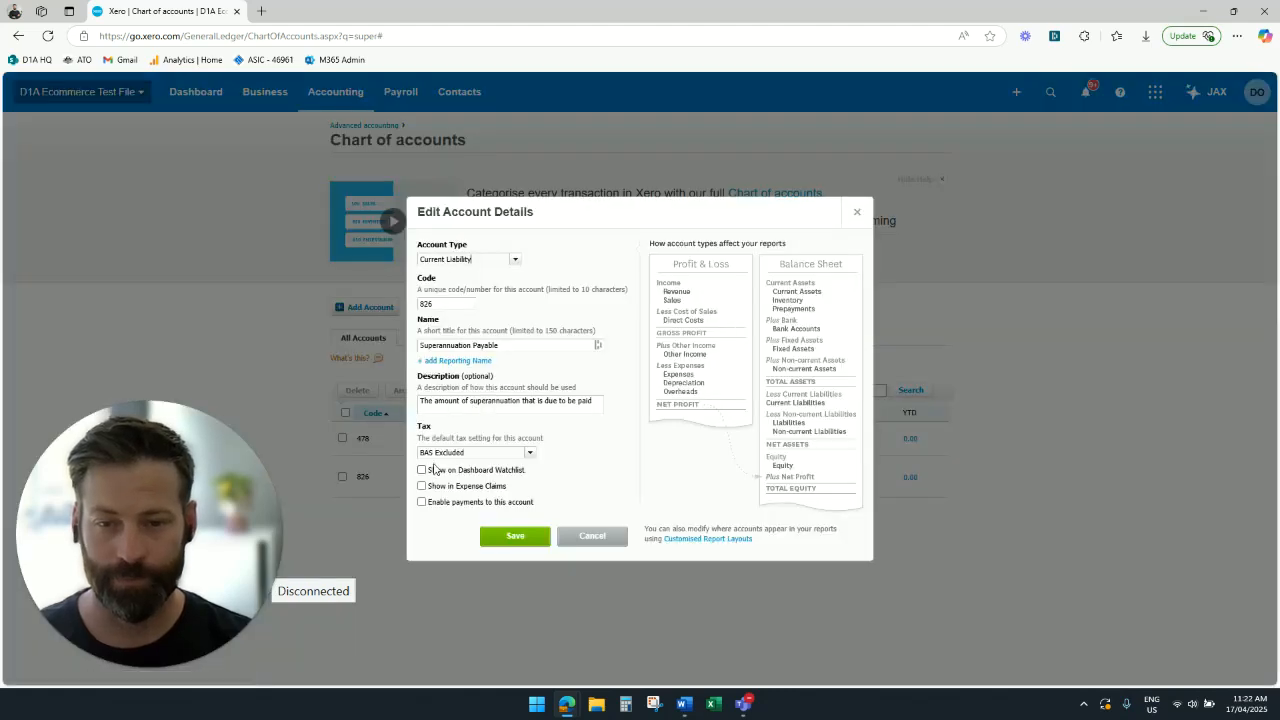
left_click(513, 535)
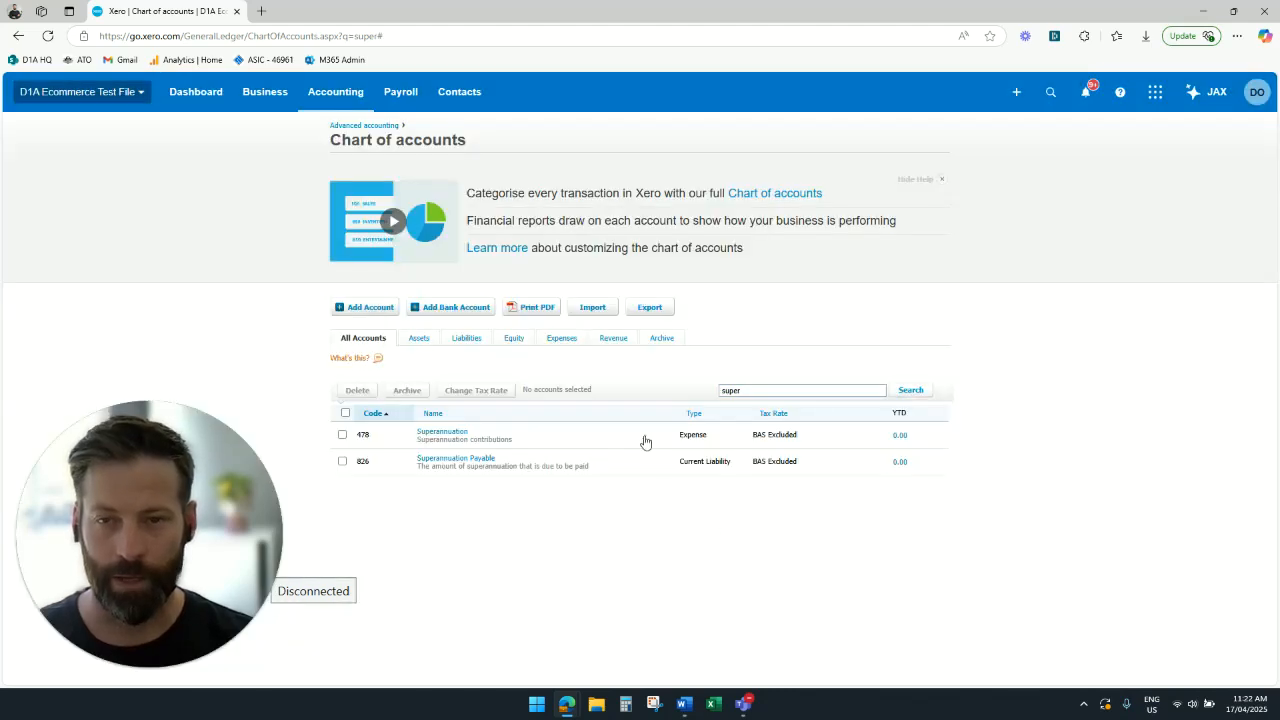
left_click(196, 108)
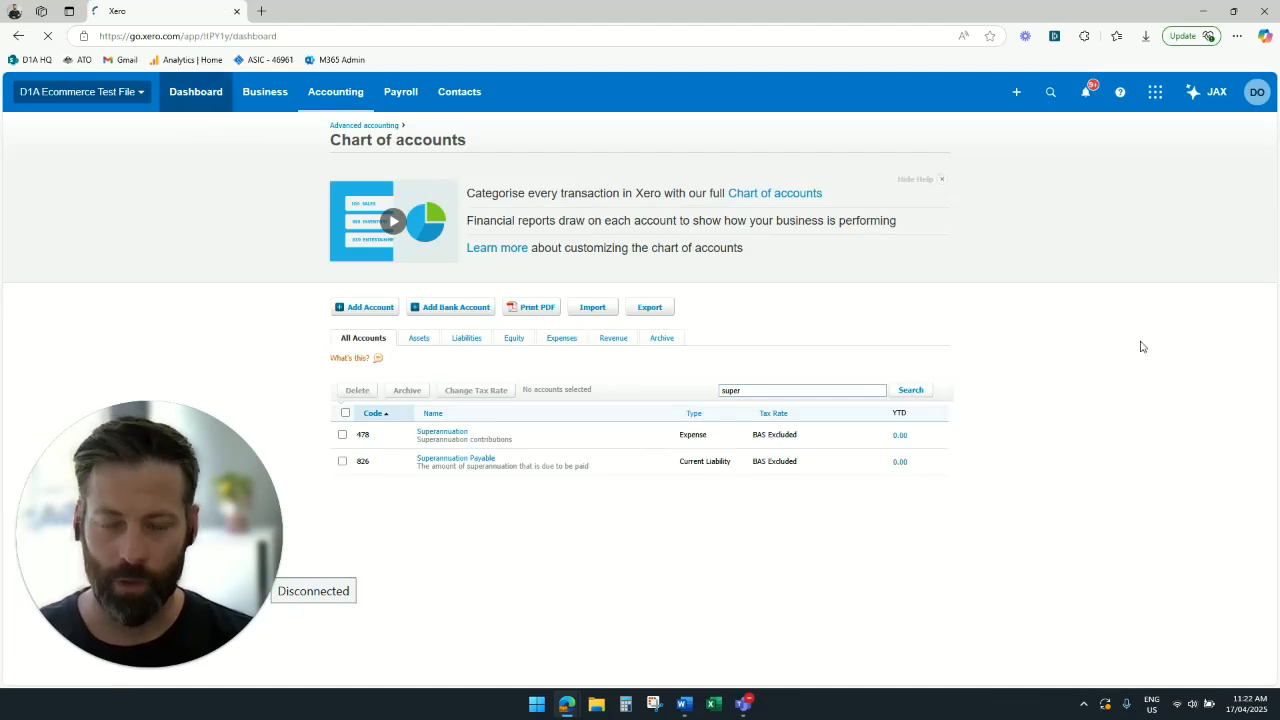